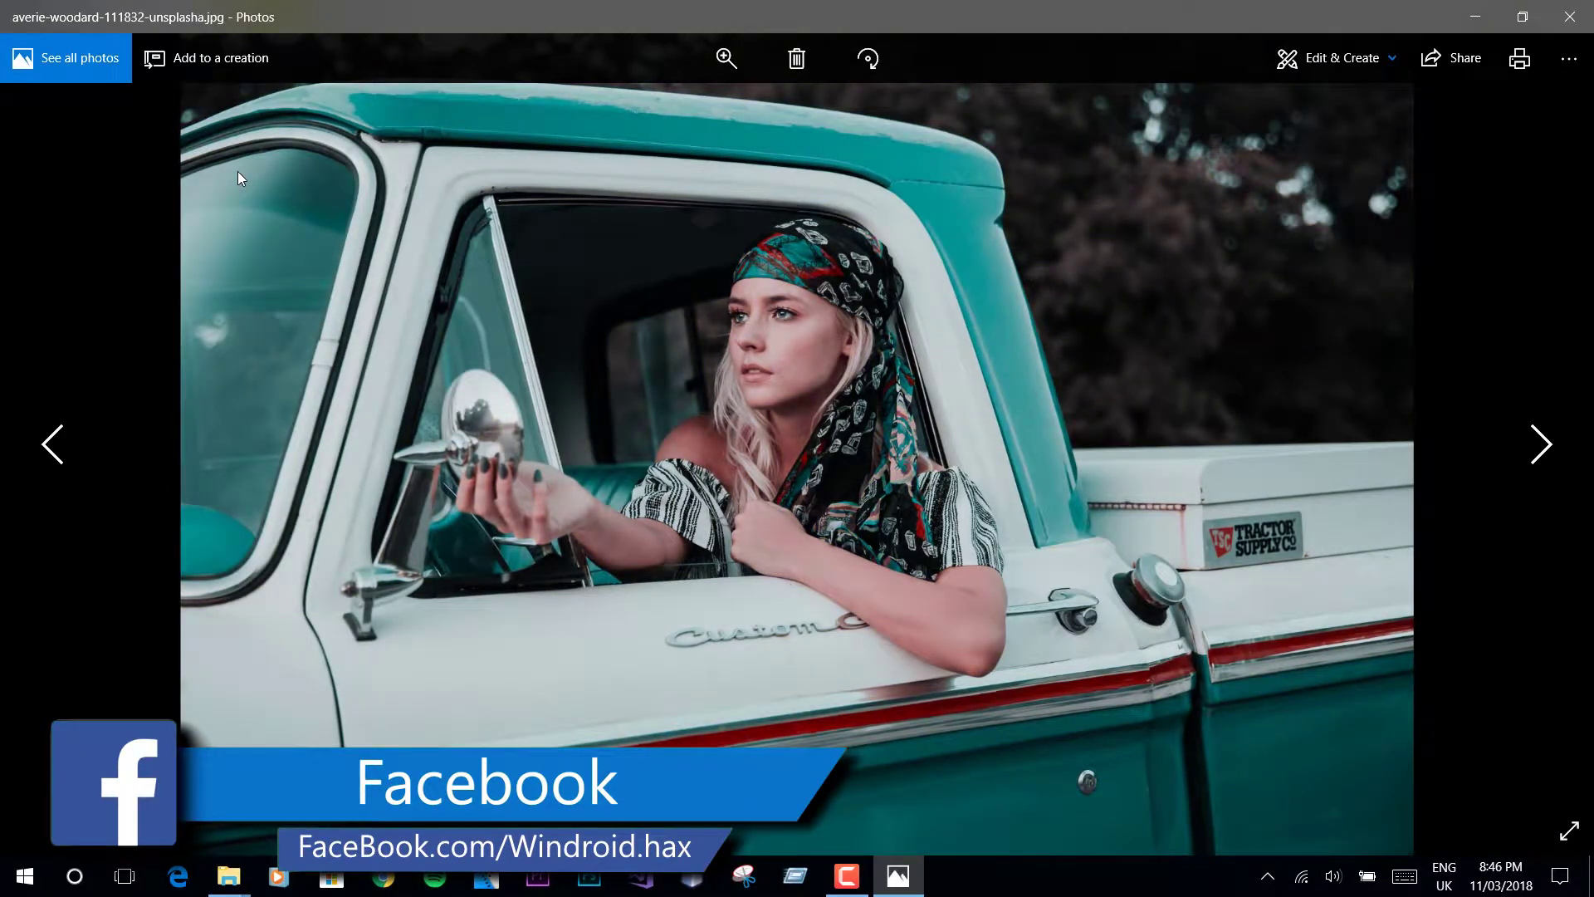
Step: Flip between the original truck photo and its teal-graded version in Photos
key("Left")
key("Right")
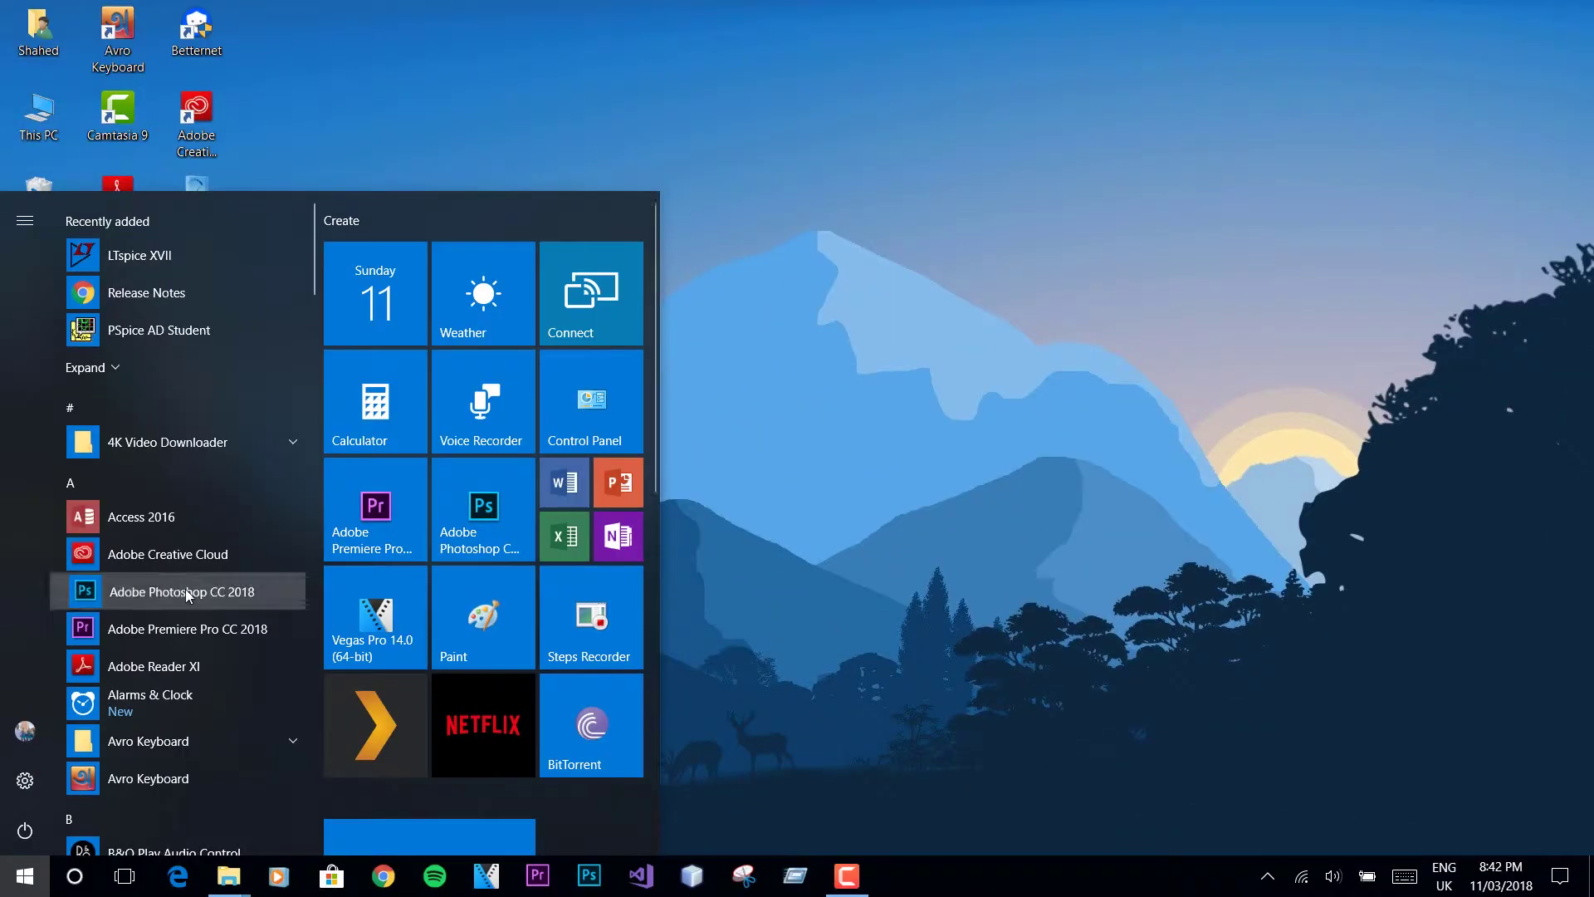
Step: Launch Photoshop CC 2018 and open averie-woodard-111832-unsplash.jpg from the PS Tutorial folder in it
left_click(186, 590)
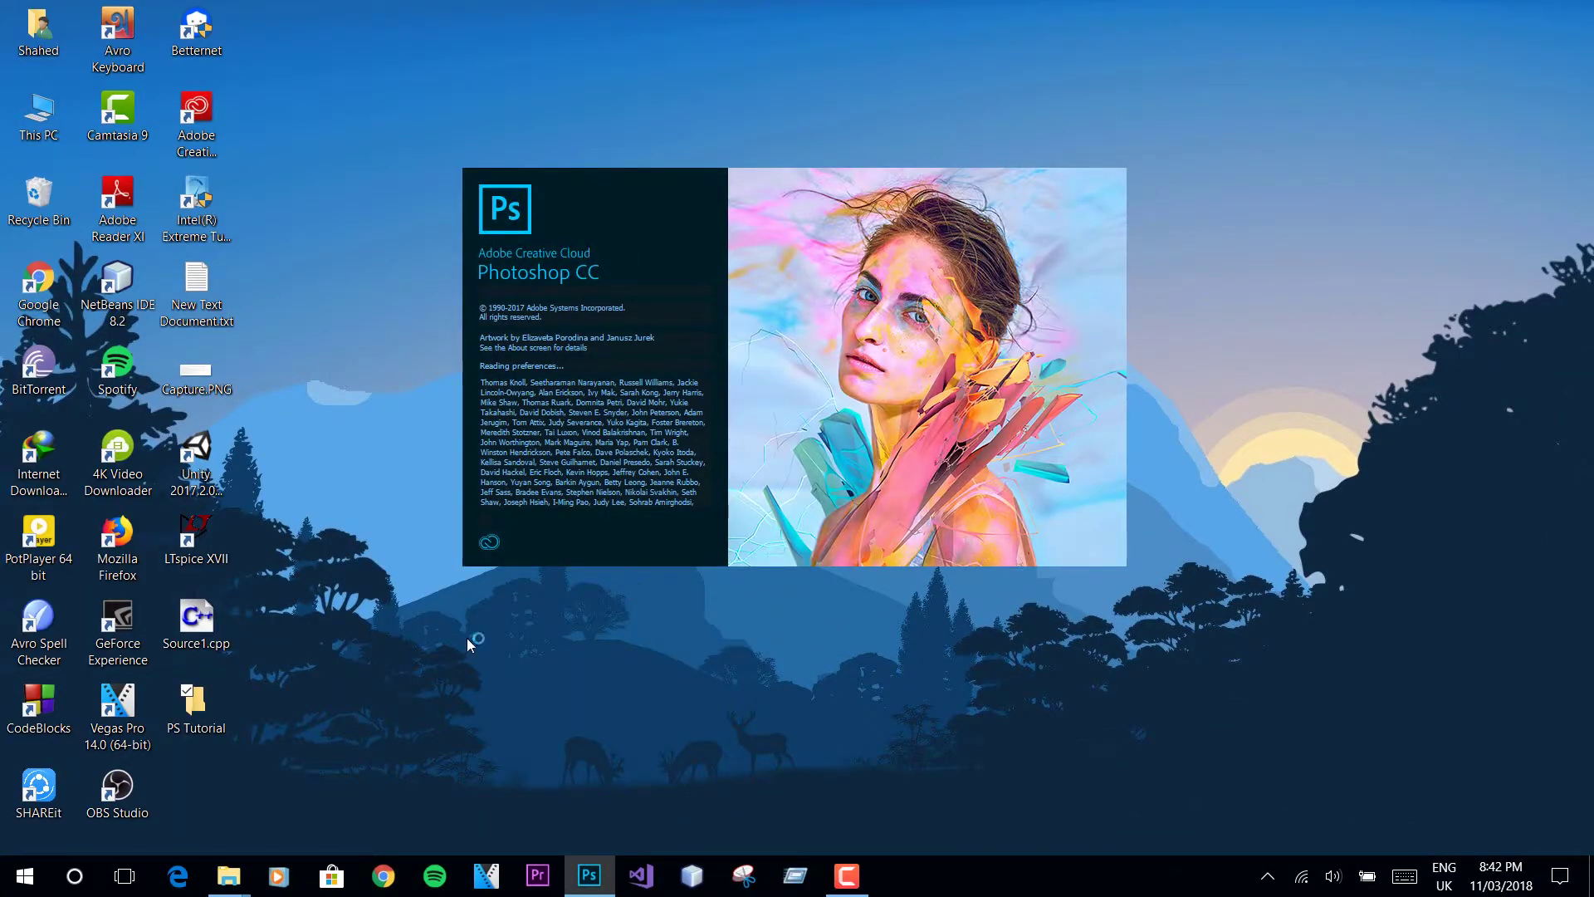
double_click(196, 701)
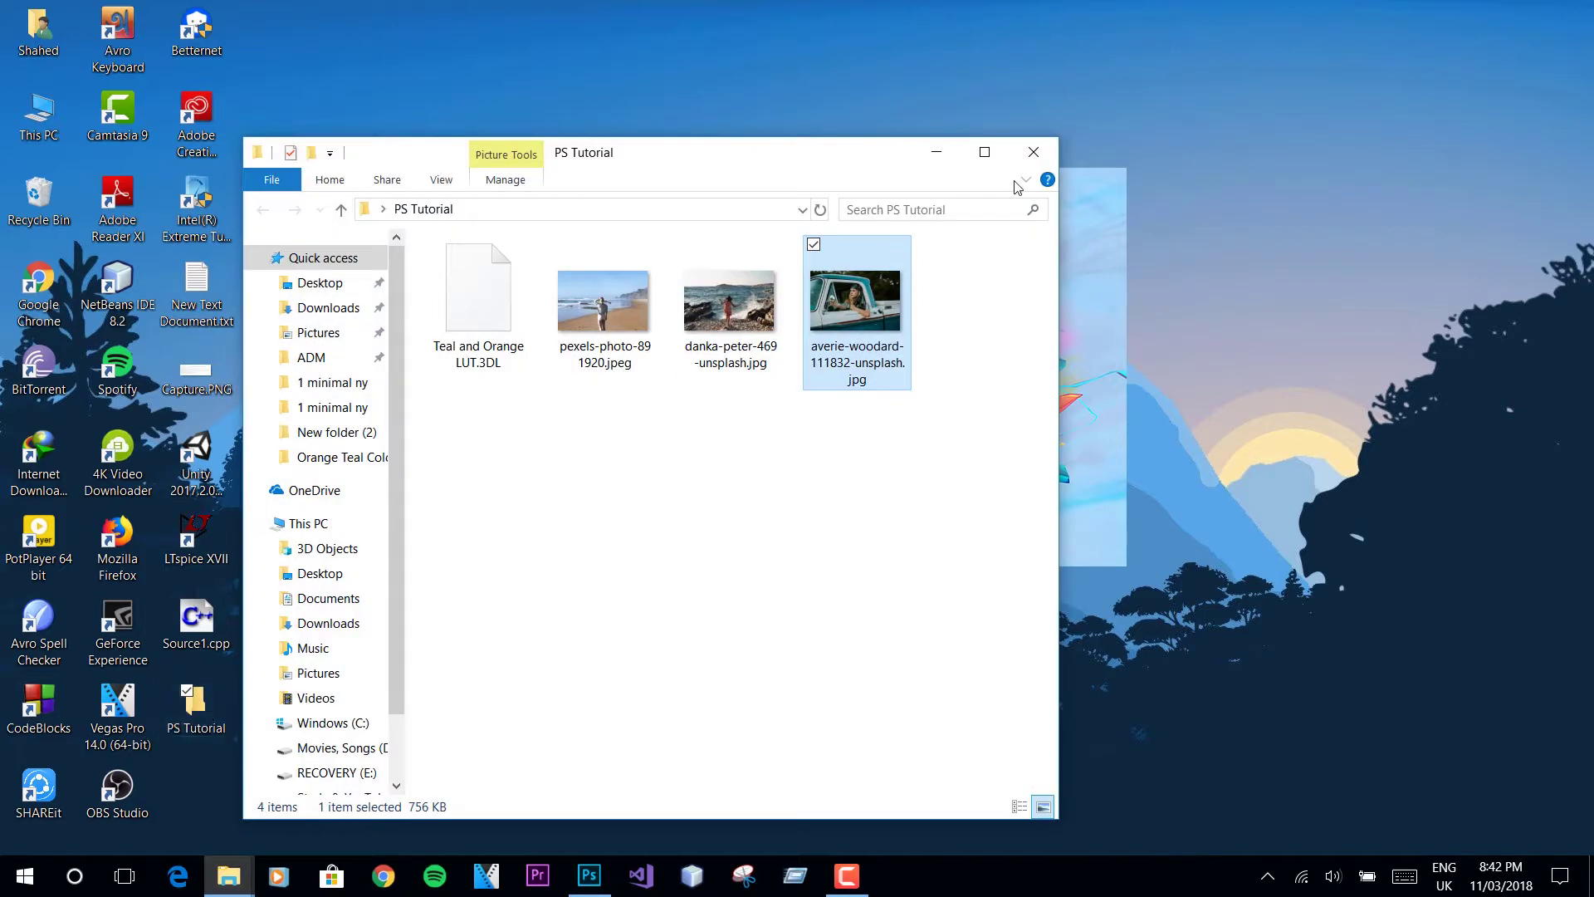
left_click(983, 152)
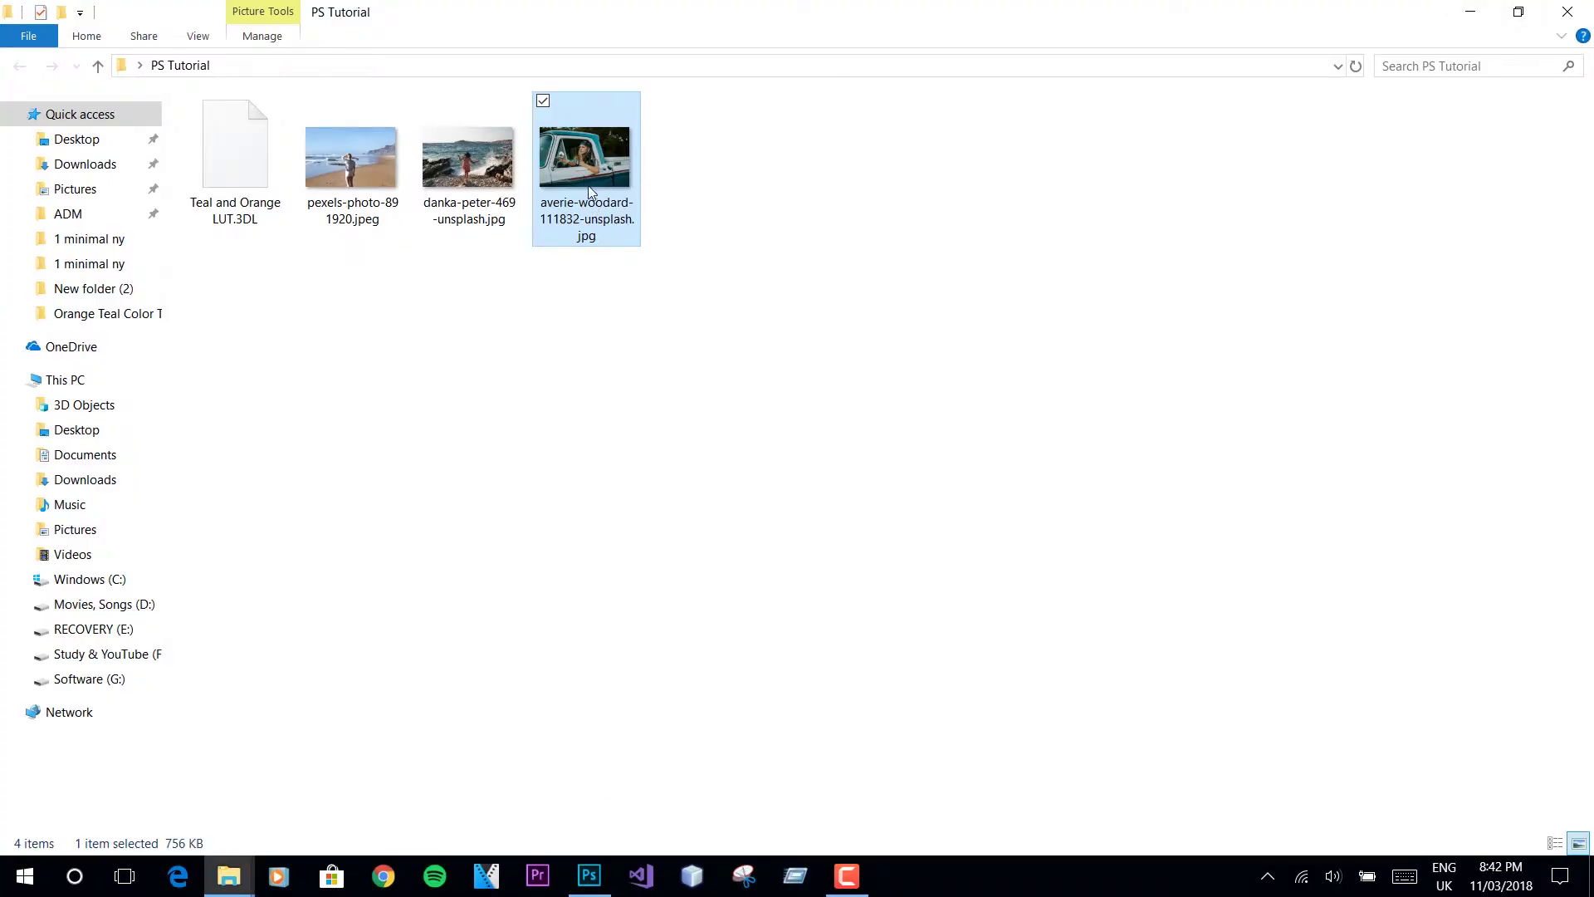
left_click_drag(587, 191, 560, 466)
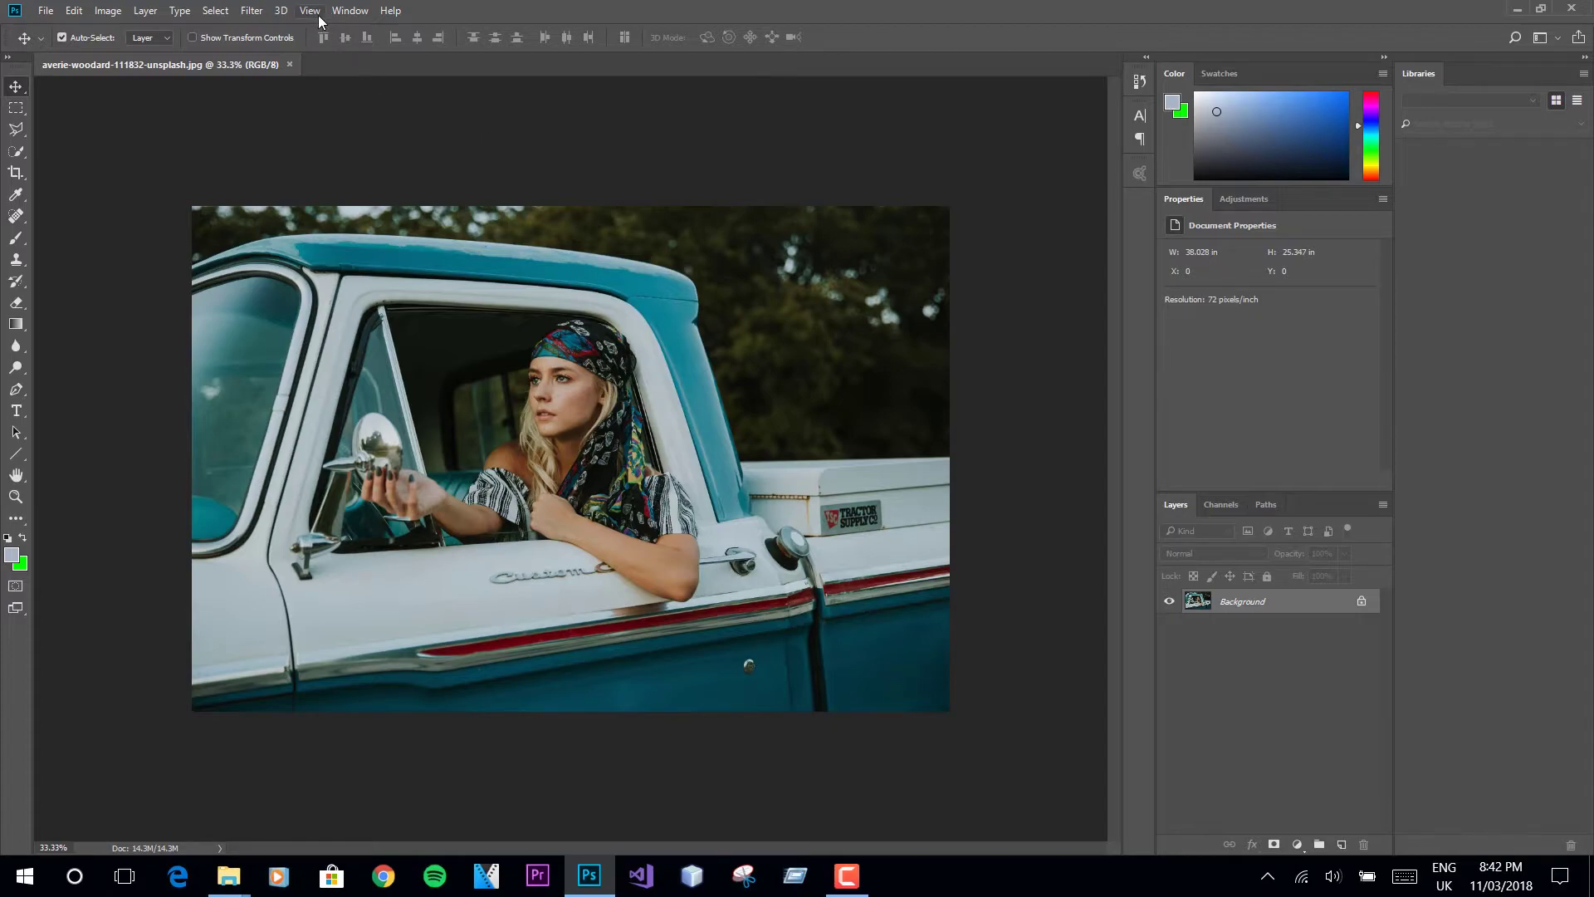
left_click(253, 12)
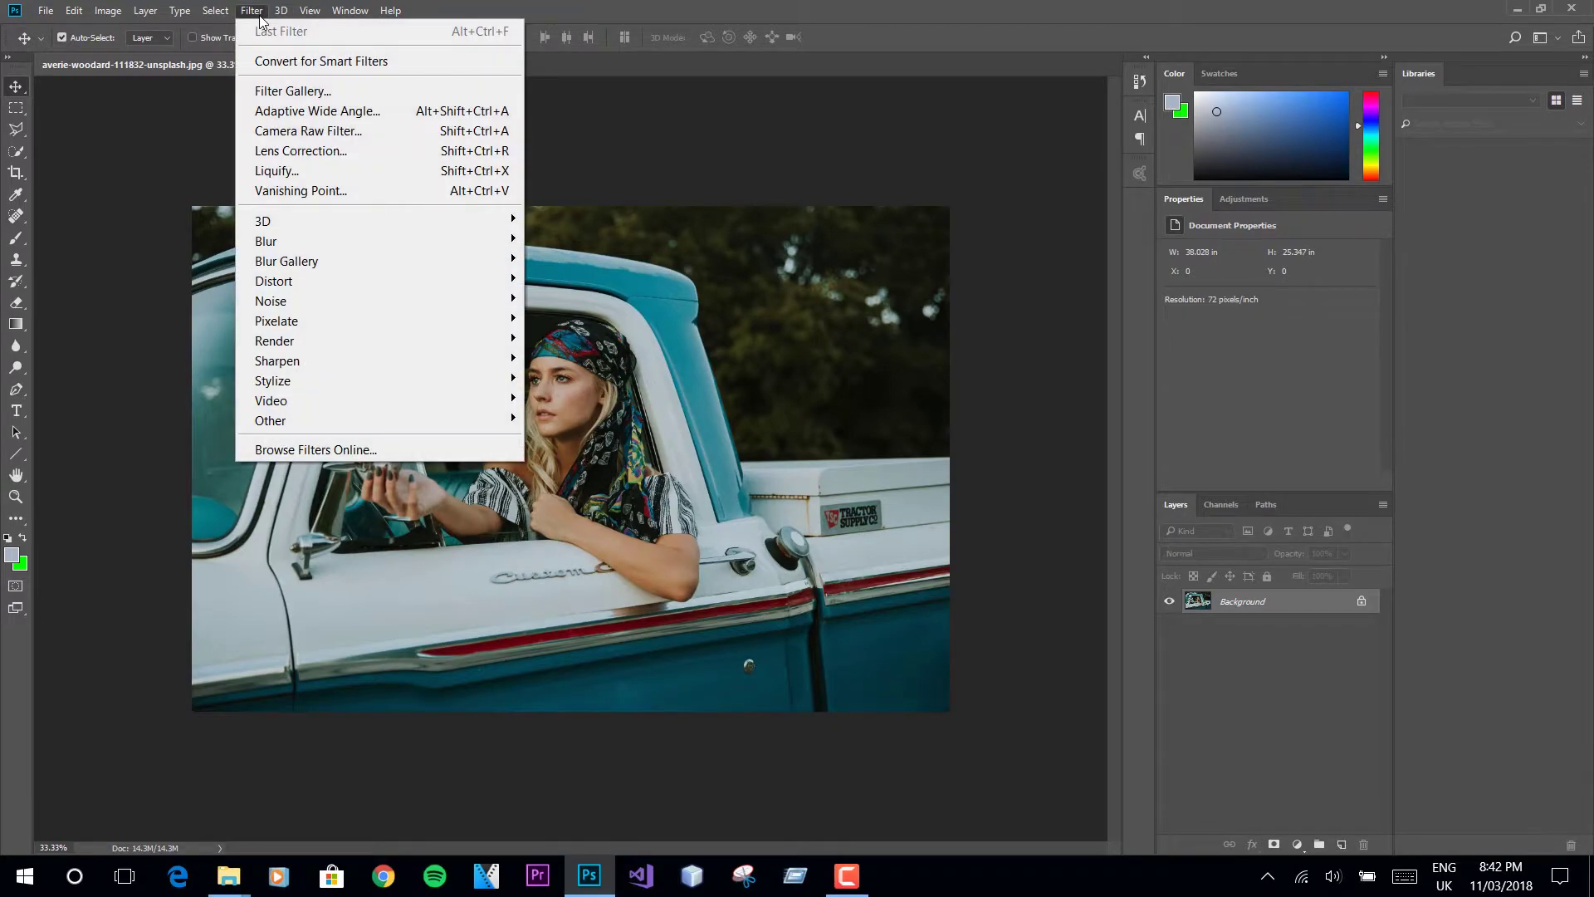
left_click(323, 133)
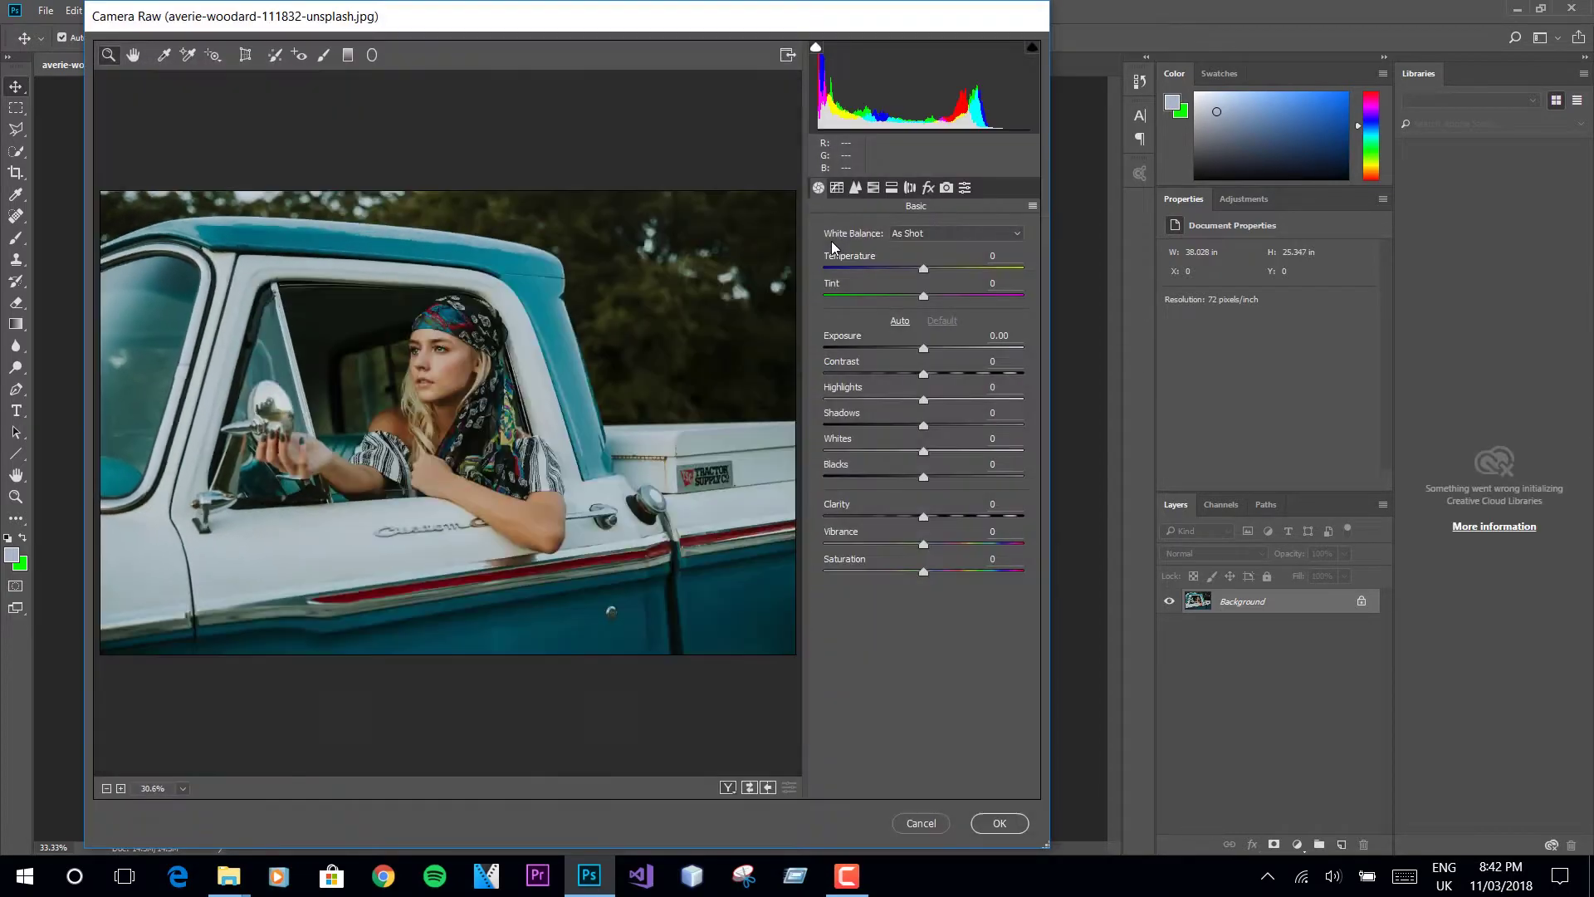
left_click_drag(923, 425, 898, 478)
left_click_drag(923, 374, 955, 377)
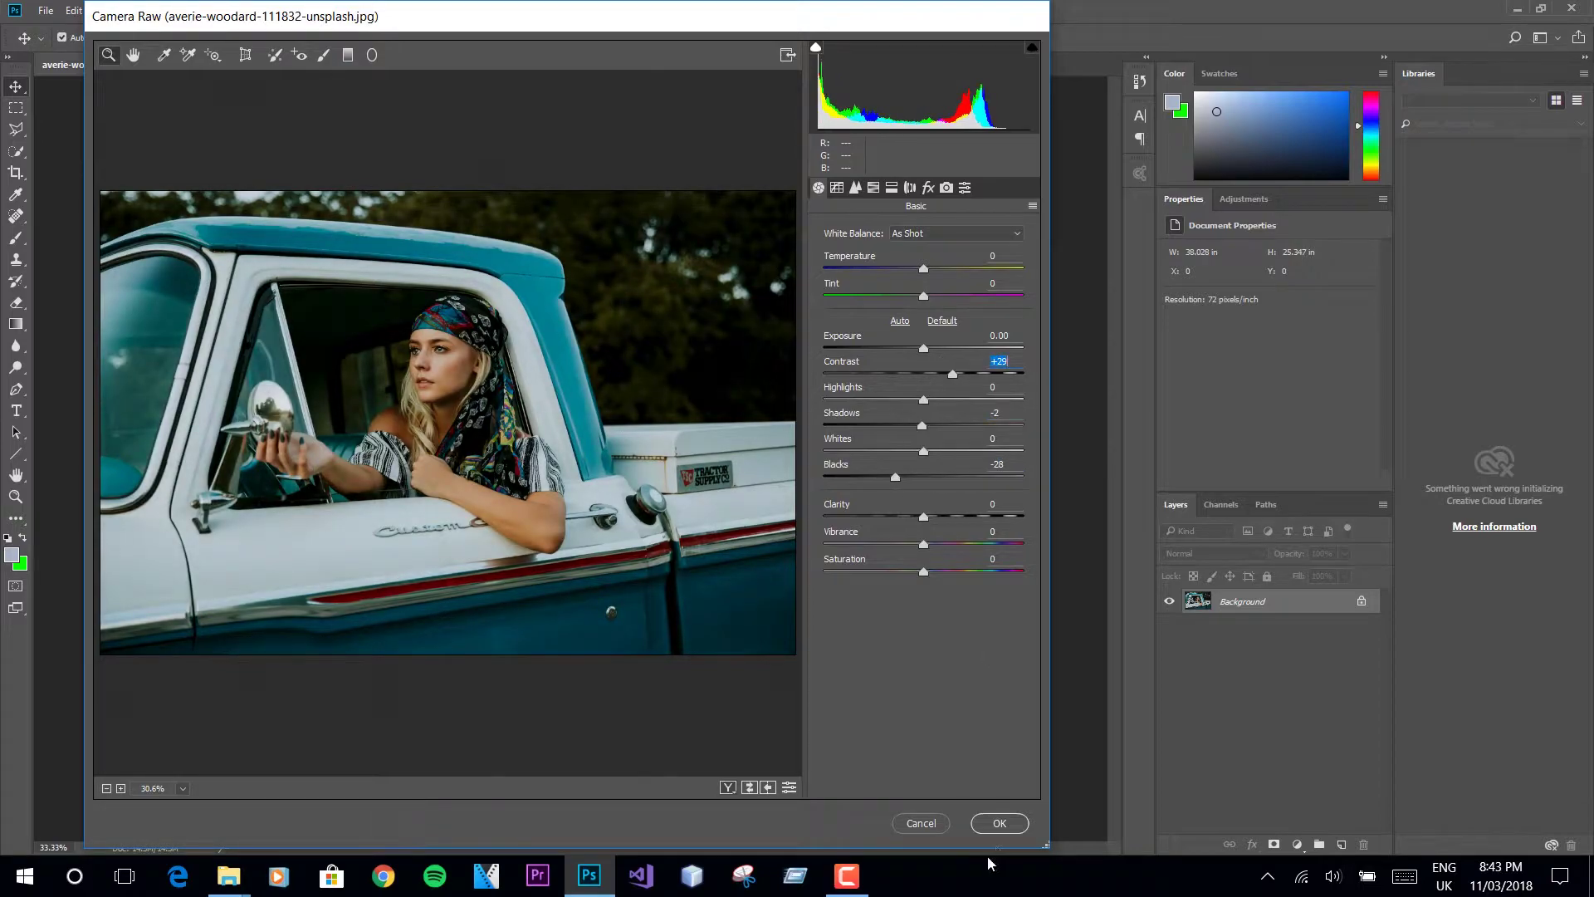
left_click(917, 829)
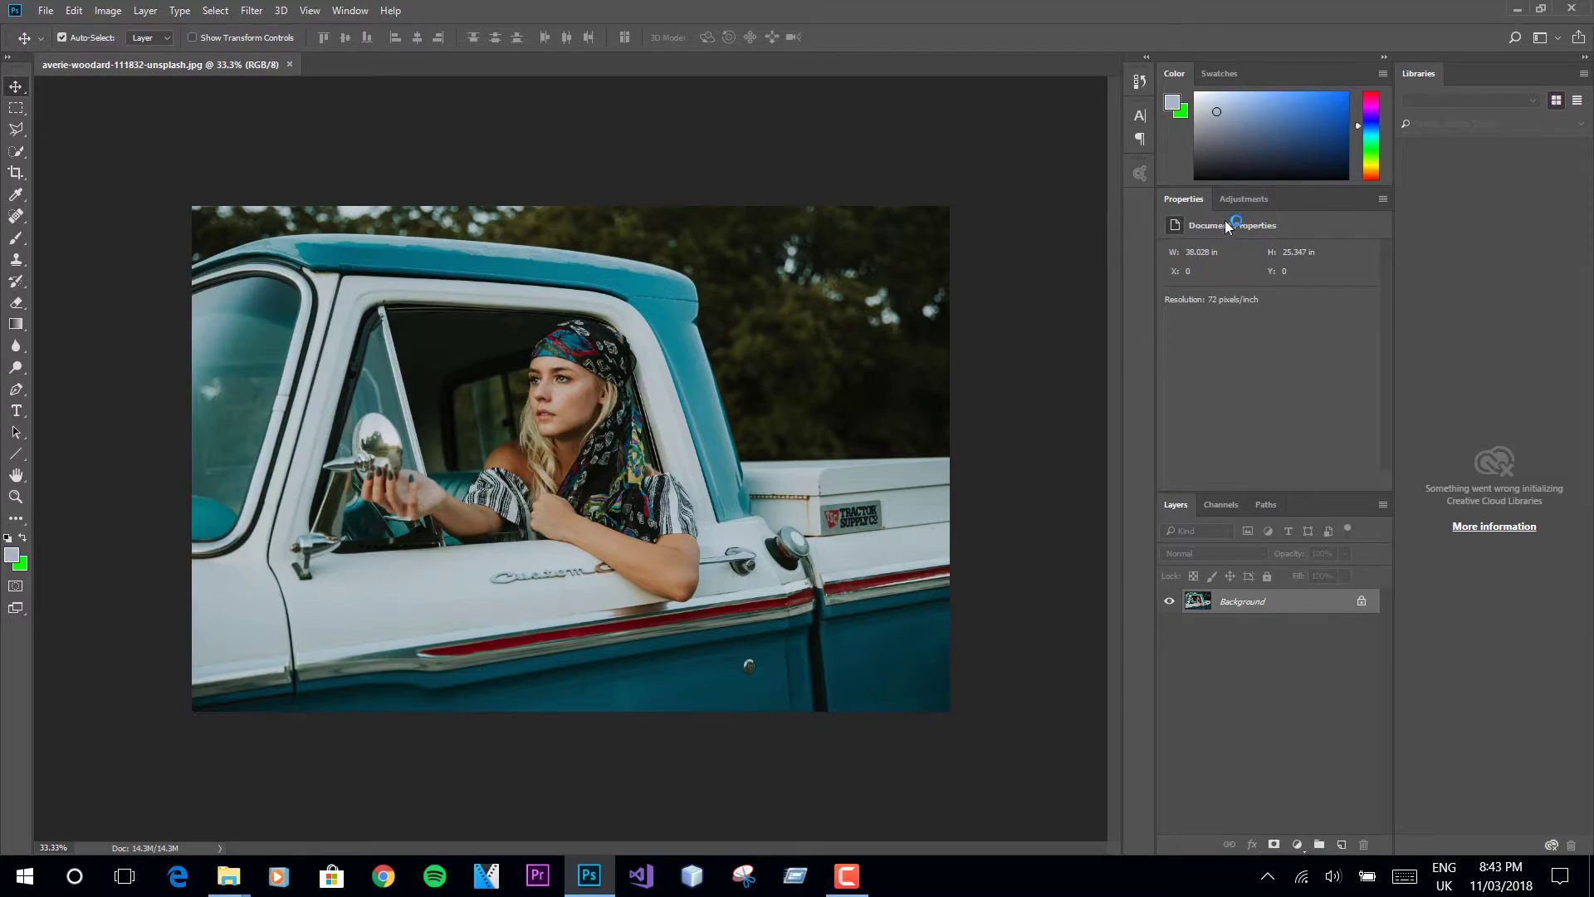
Step: Show the Adjustments panel, toggling it off and back on through the Window menu
left_click(1243, 199)
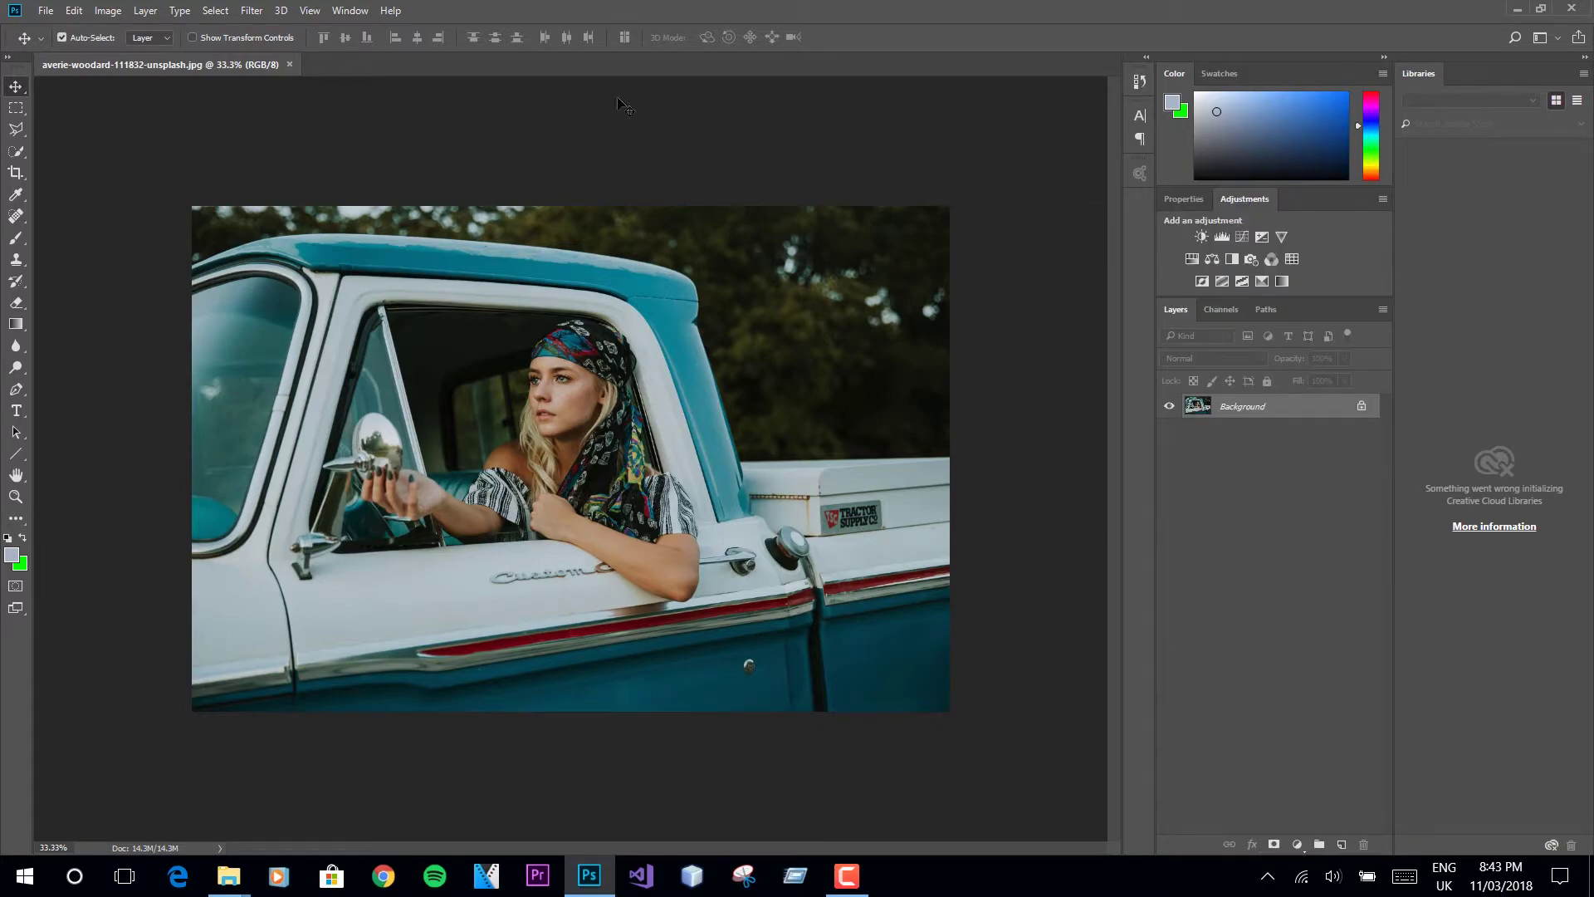
left_click(349, 10)
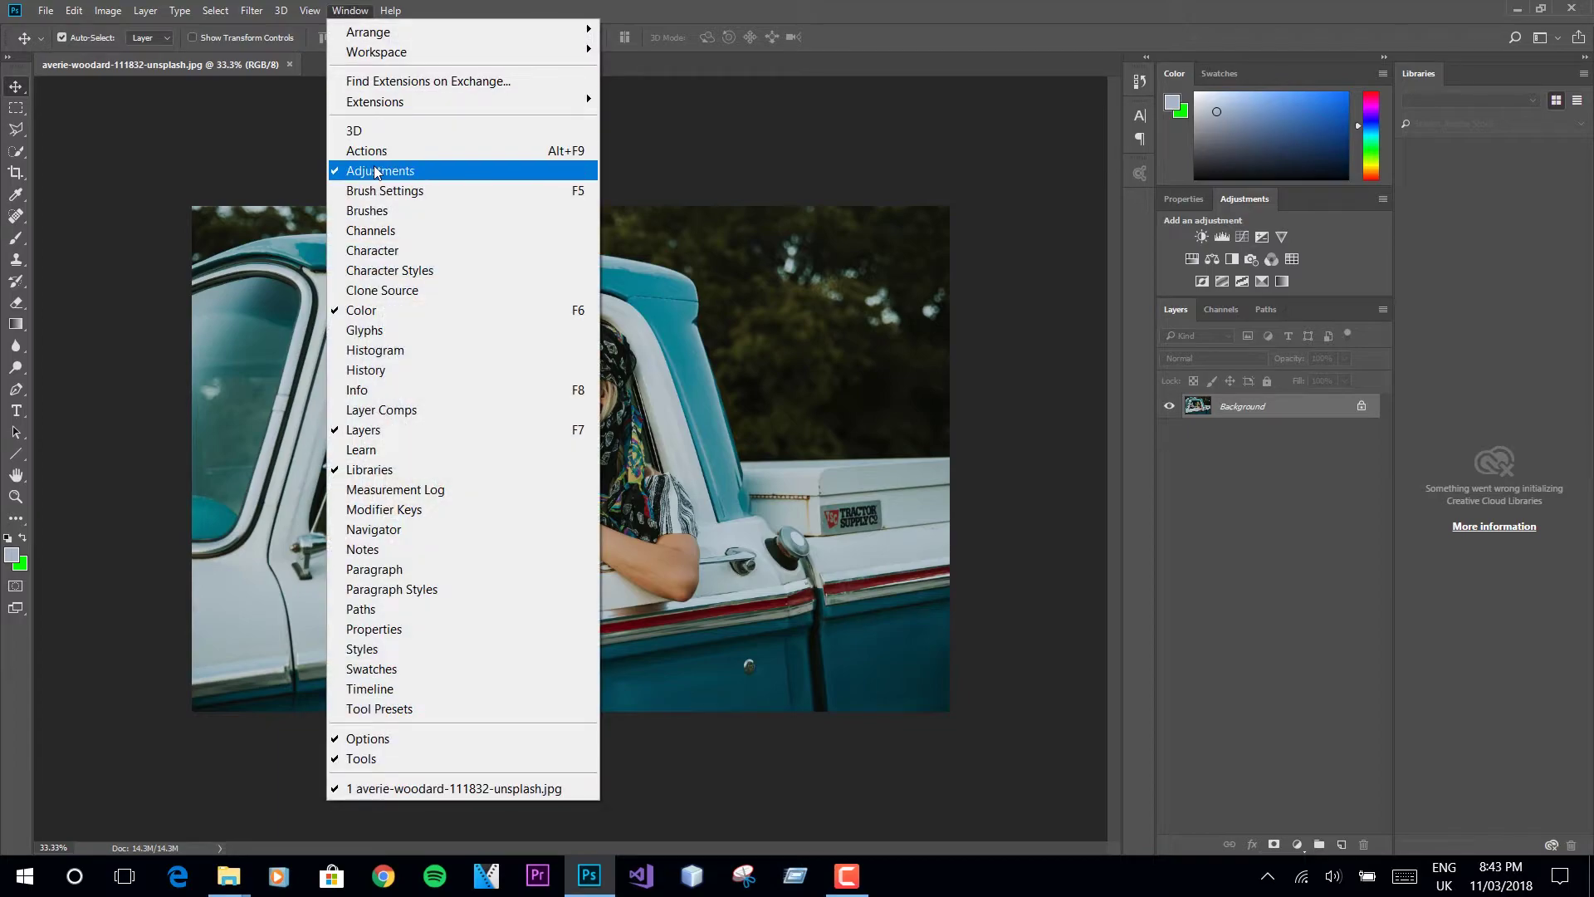
left_click(378, 171)
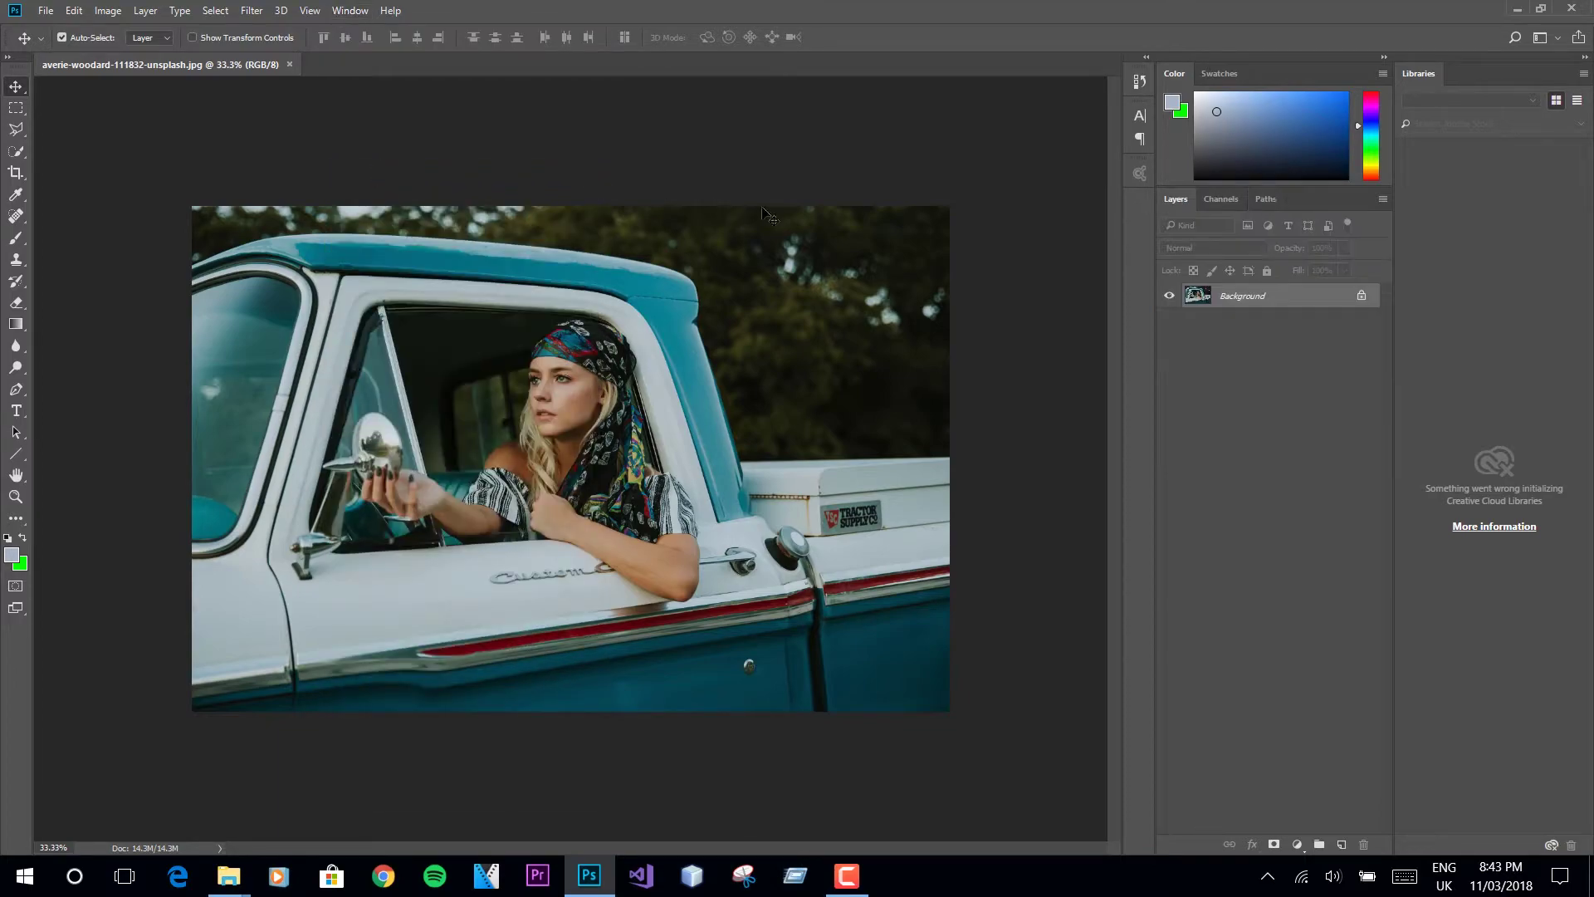
left_click(349, 10)
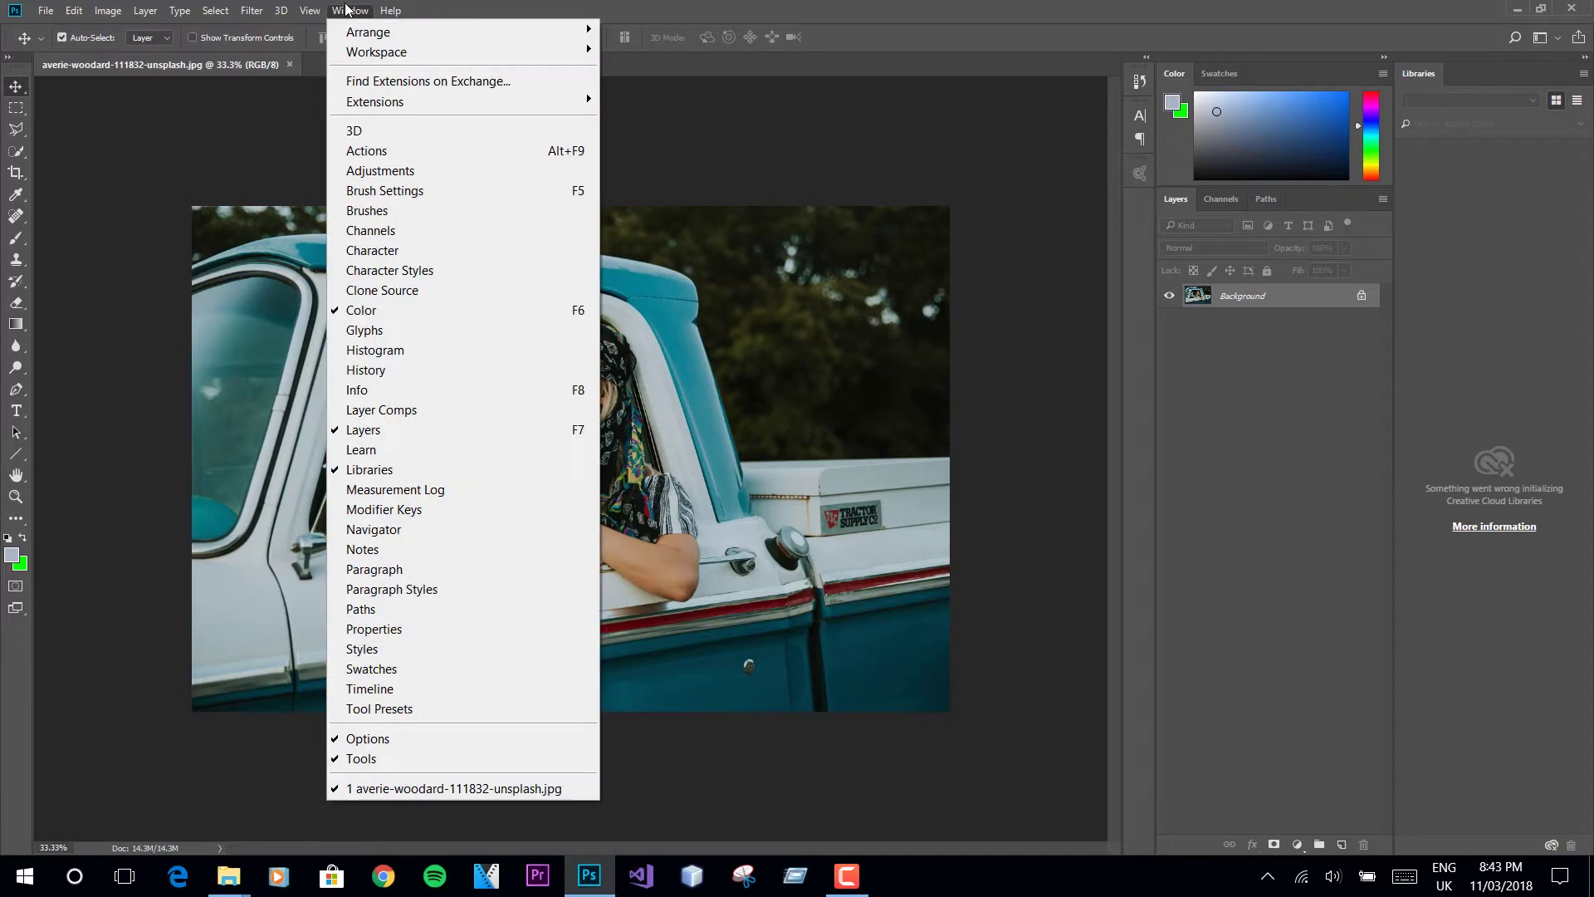
left_click(407, 172)
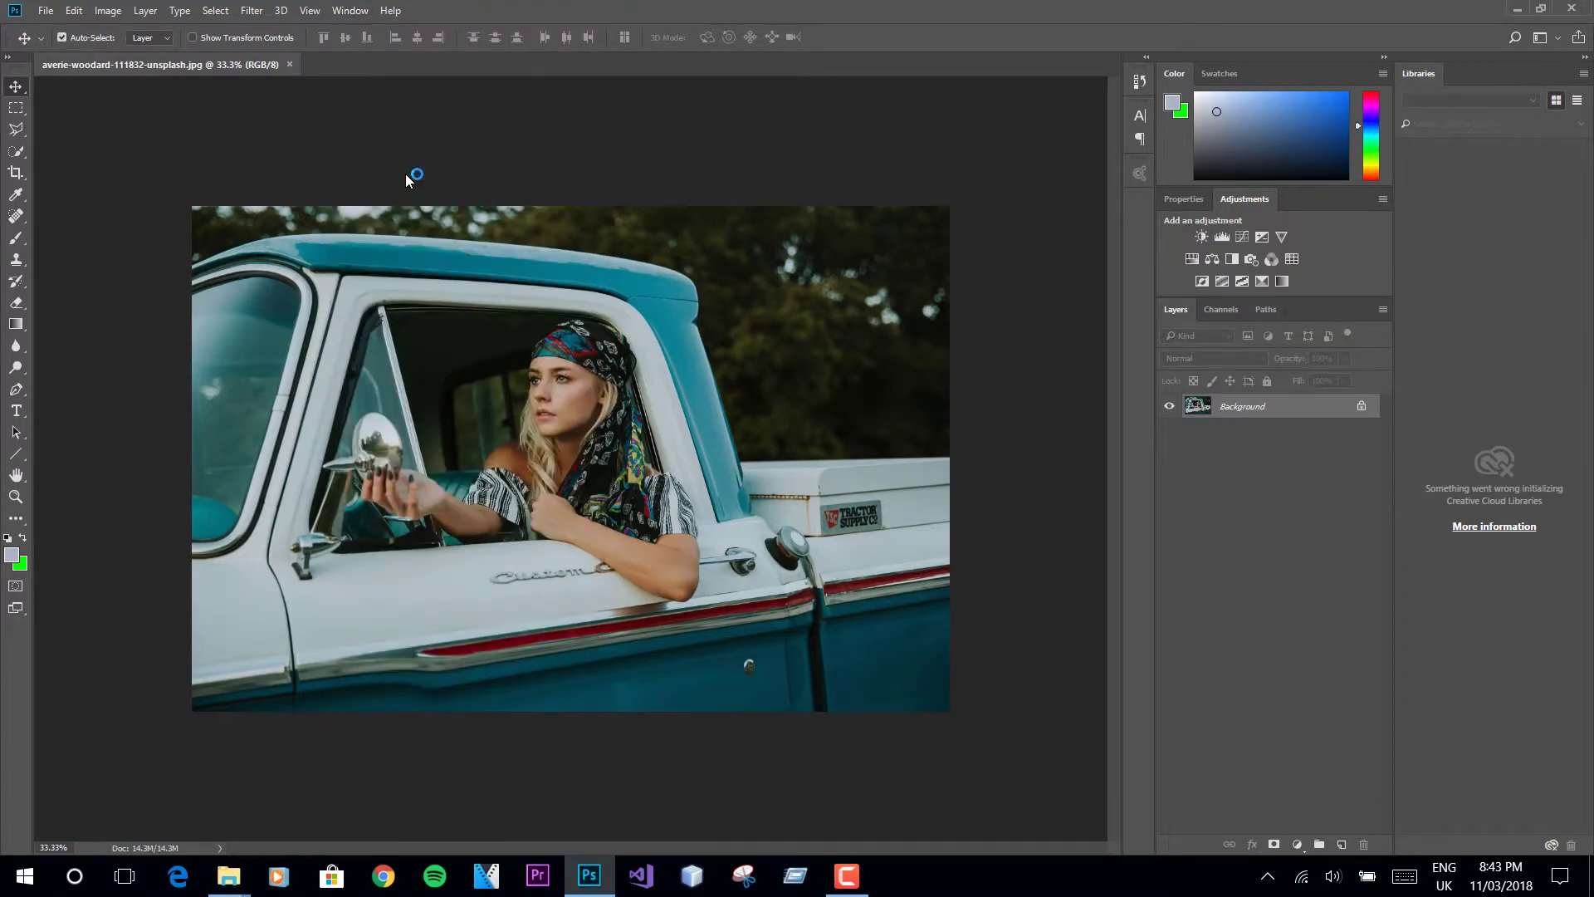
Step: Add a Color Lookup adjustment layer using the 2Strip.look 3DLUT
left_click(1298, 256)
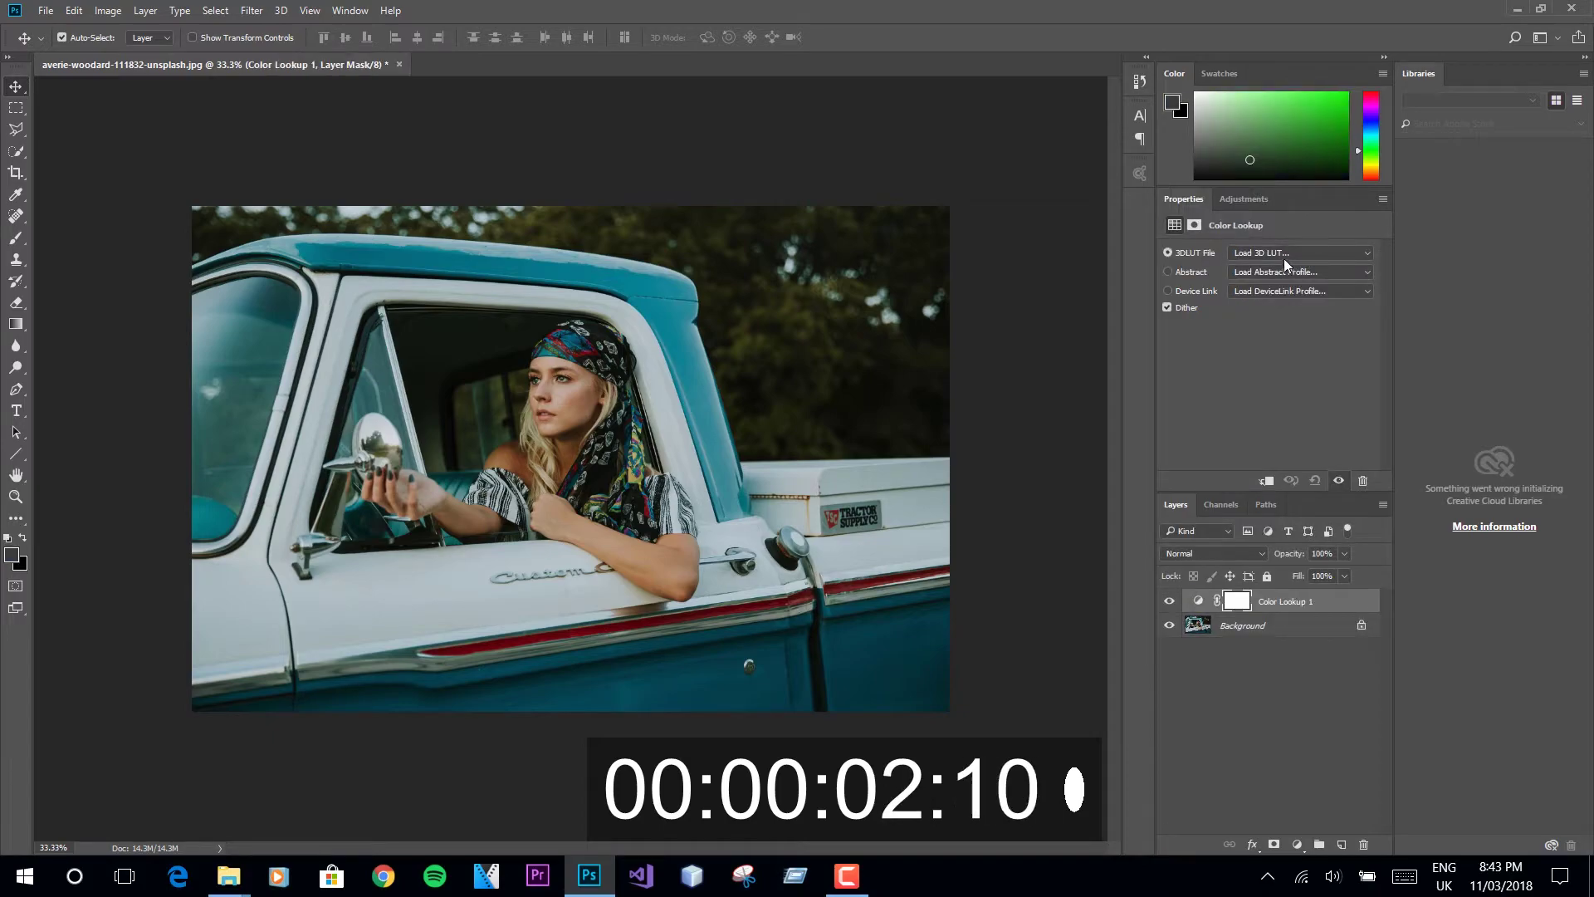
left_click(1274, 253)
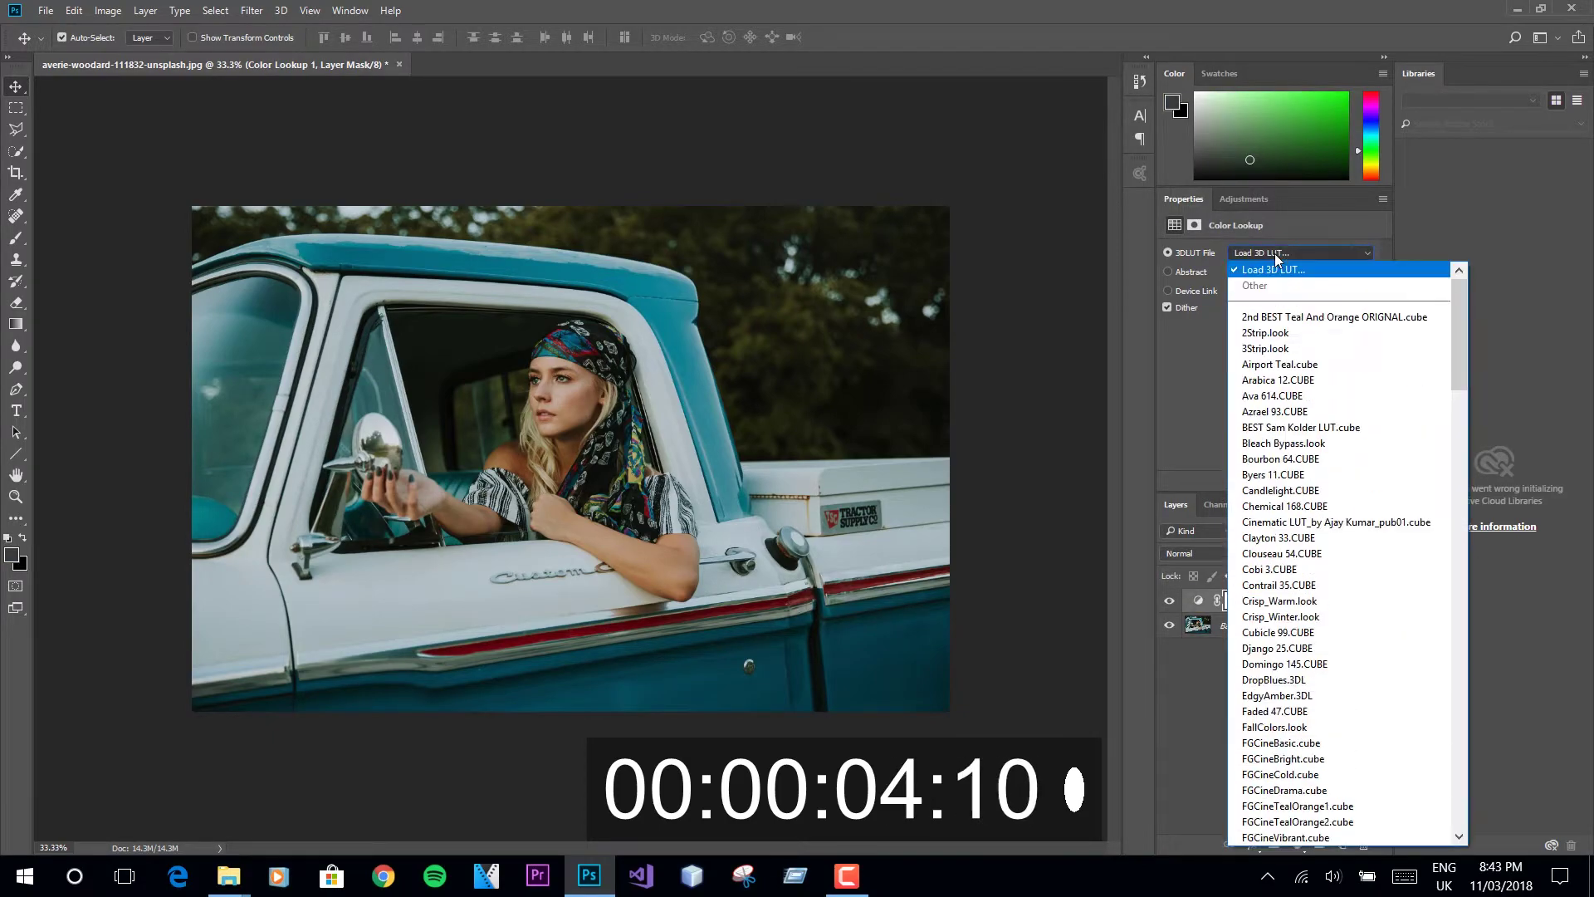
left_click(1291, 331)
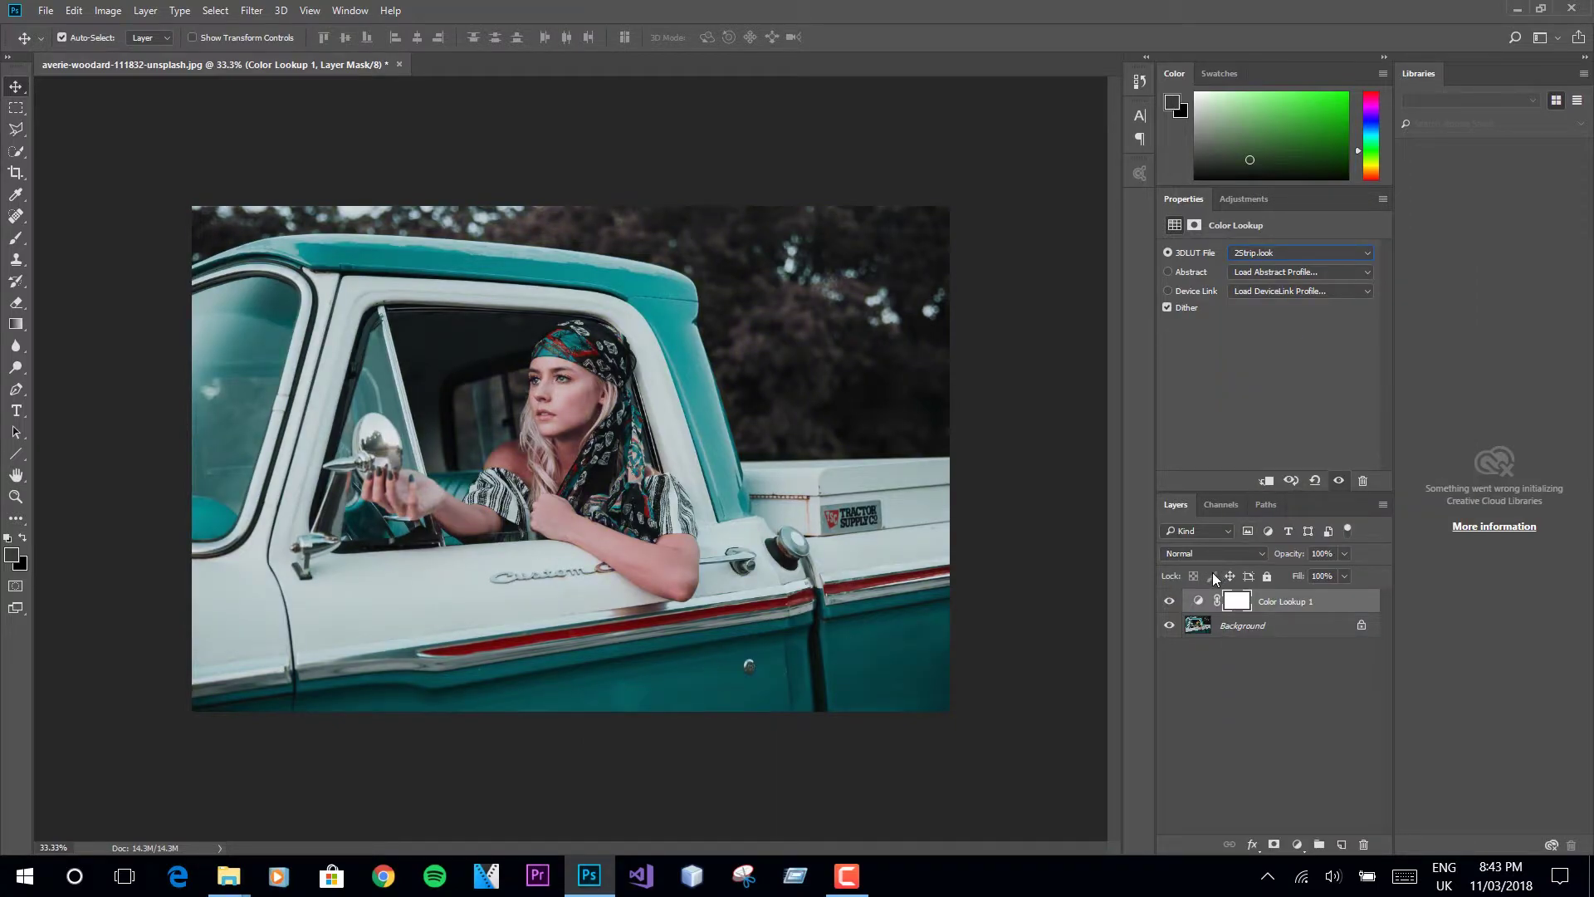
Step: Toggle the Color Lookup layer's visibility to compare, and check its fill amount
left_click(1169, 603)
left_click(1170, 604)
left_click(1346, 576)
left_click(1390, 584)
left_click(47, 11)
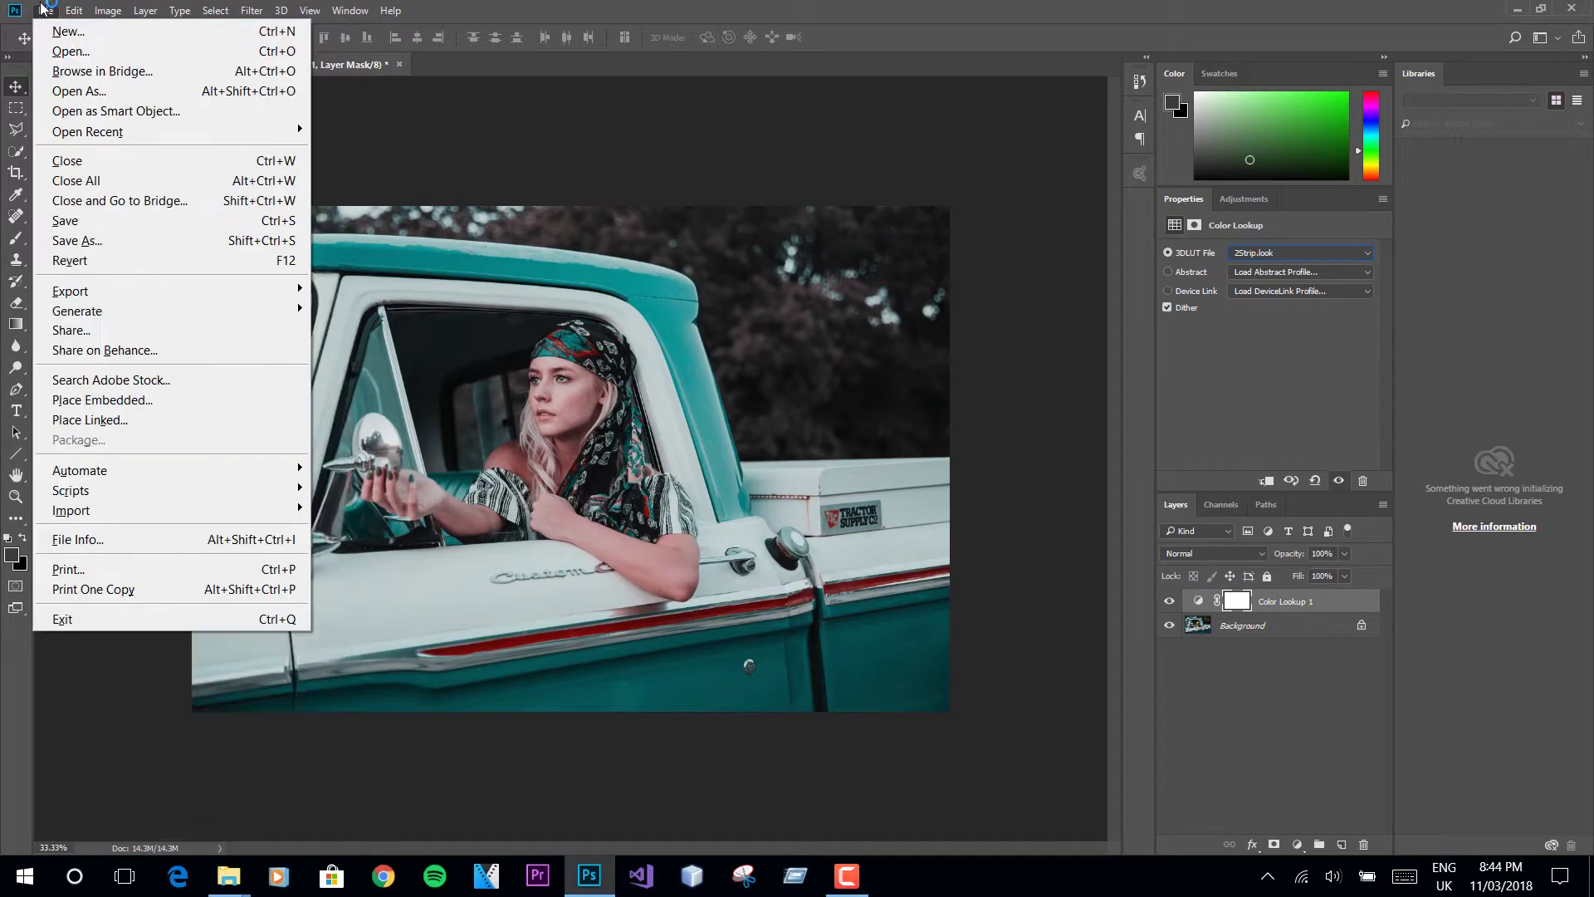
Step: Save a JPEG copy in PS Tutorial named averie-woodard-111832-unsplasha.jpg
left_click(117, 247)
left_click(211, 413)
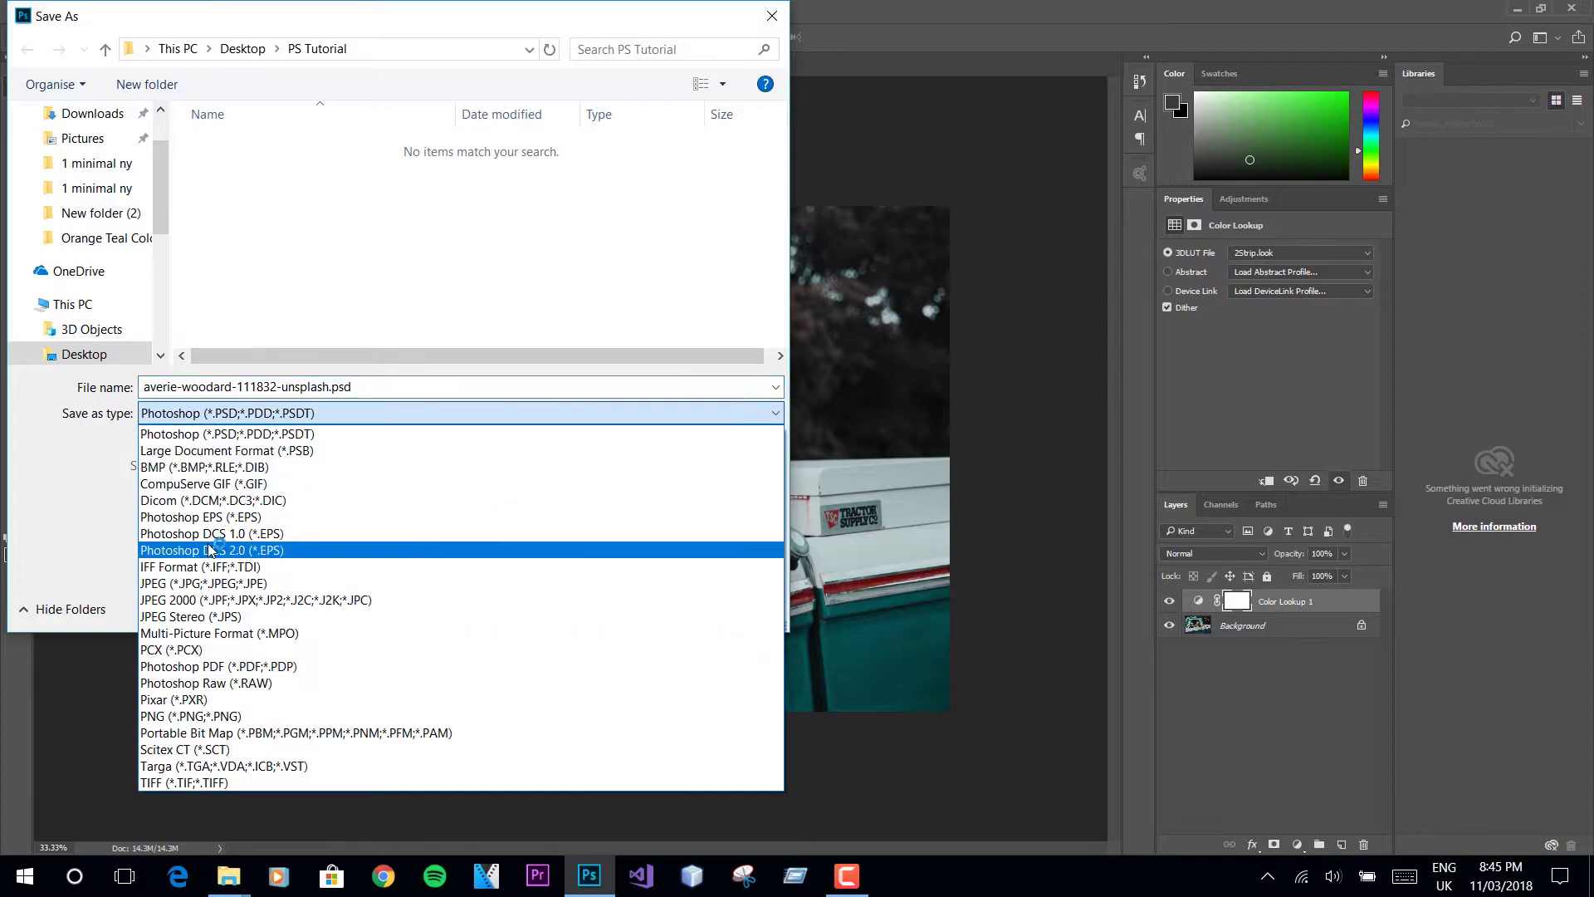
left_click(214, 584)
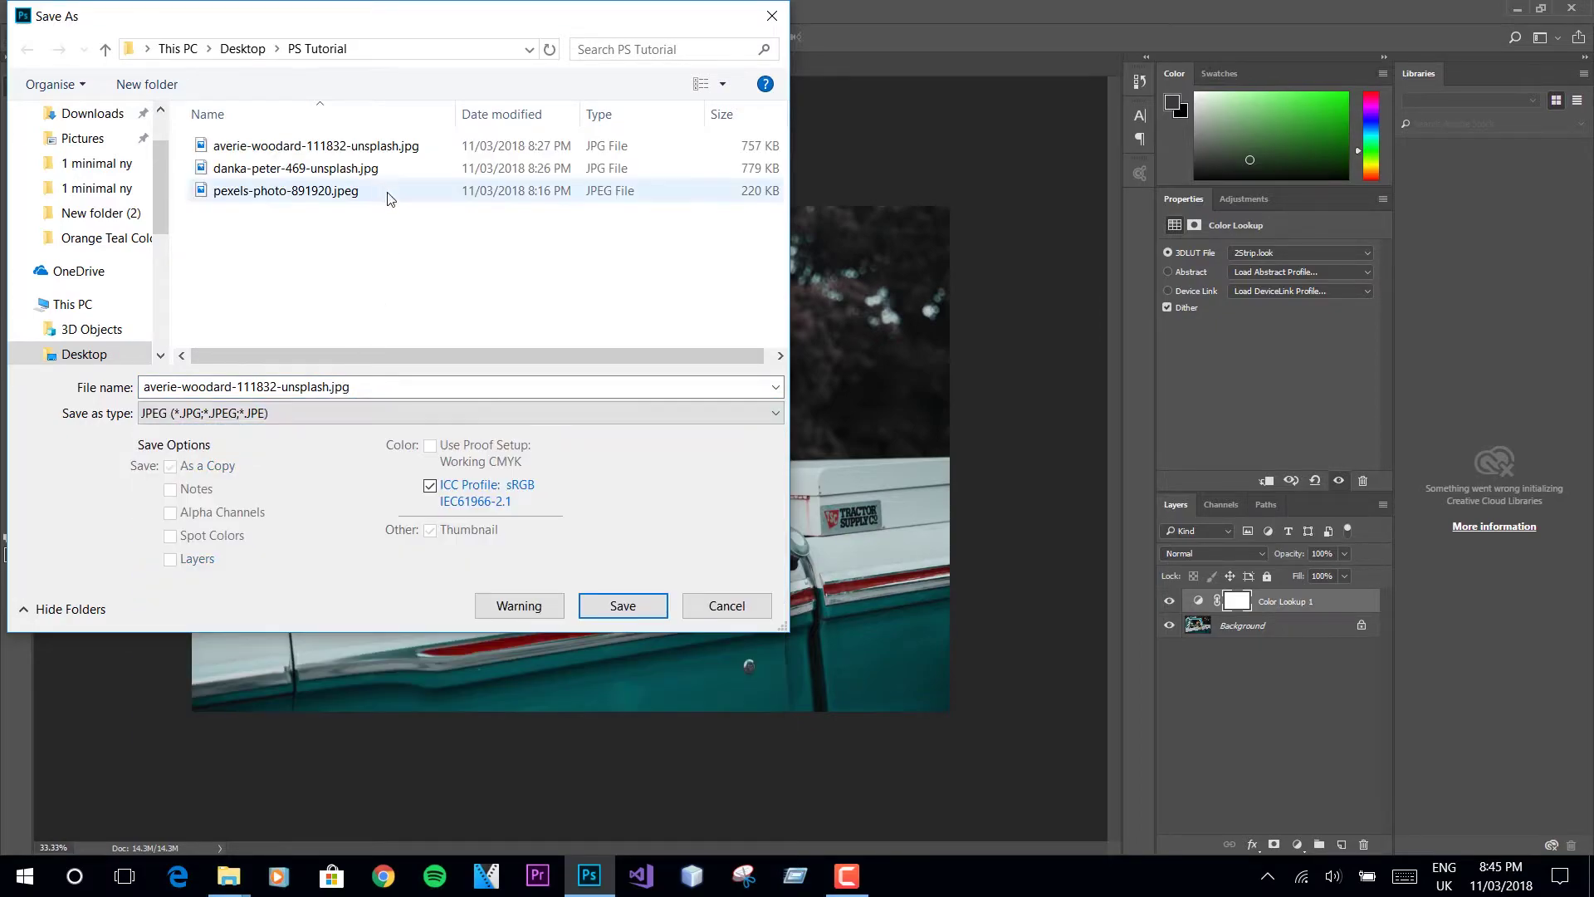
left_click(343, 148)
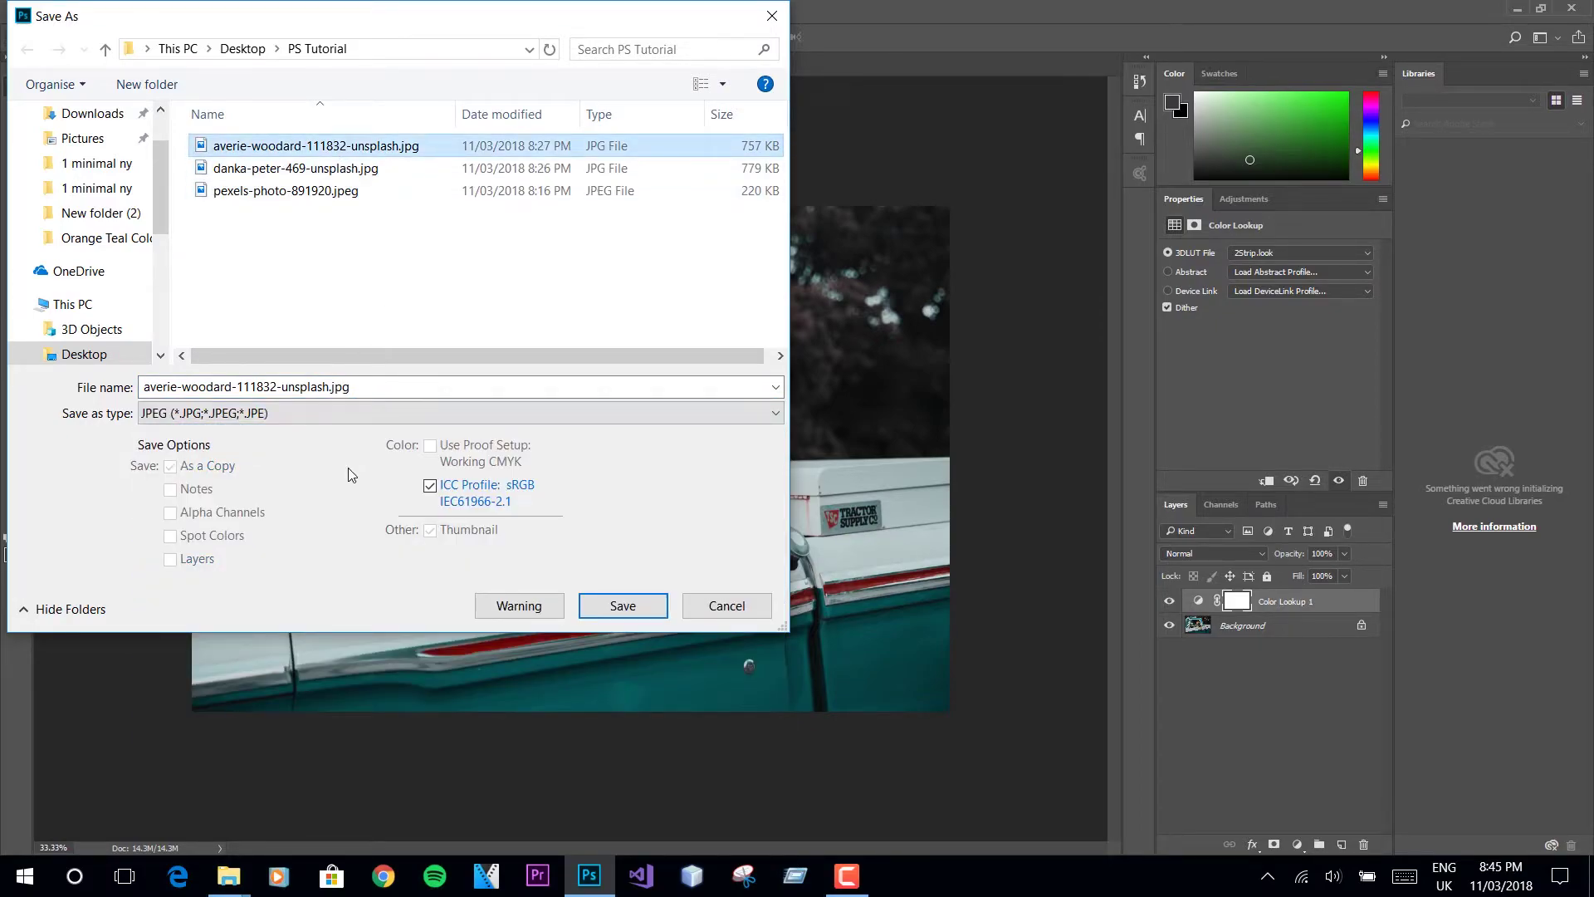
left_click(330, 387)
type("a")
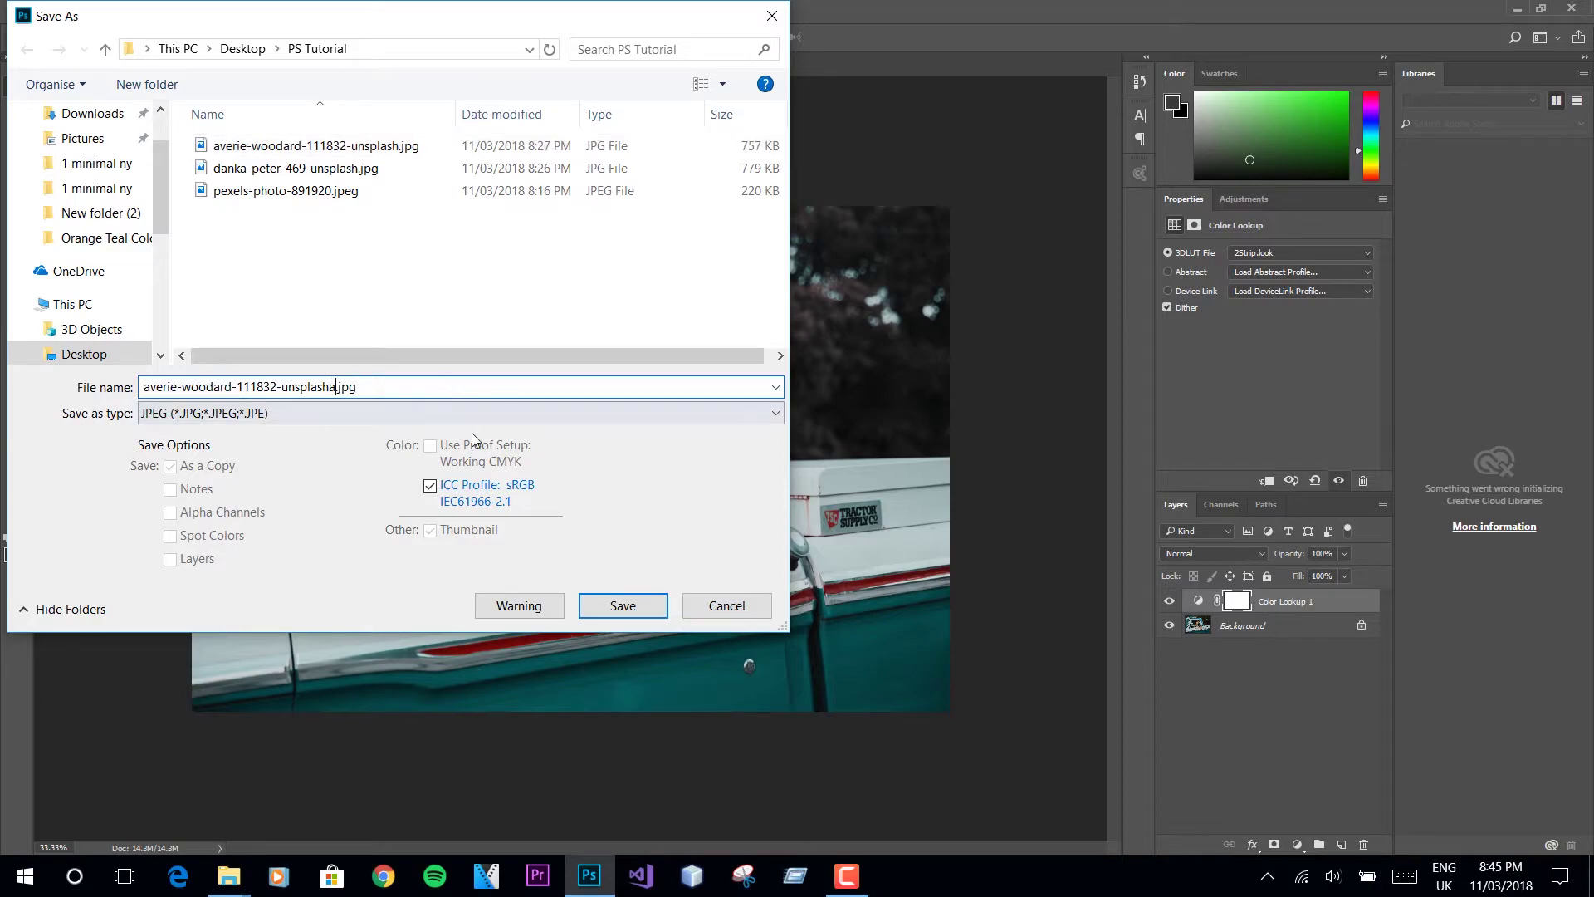
left_click(619, 607)
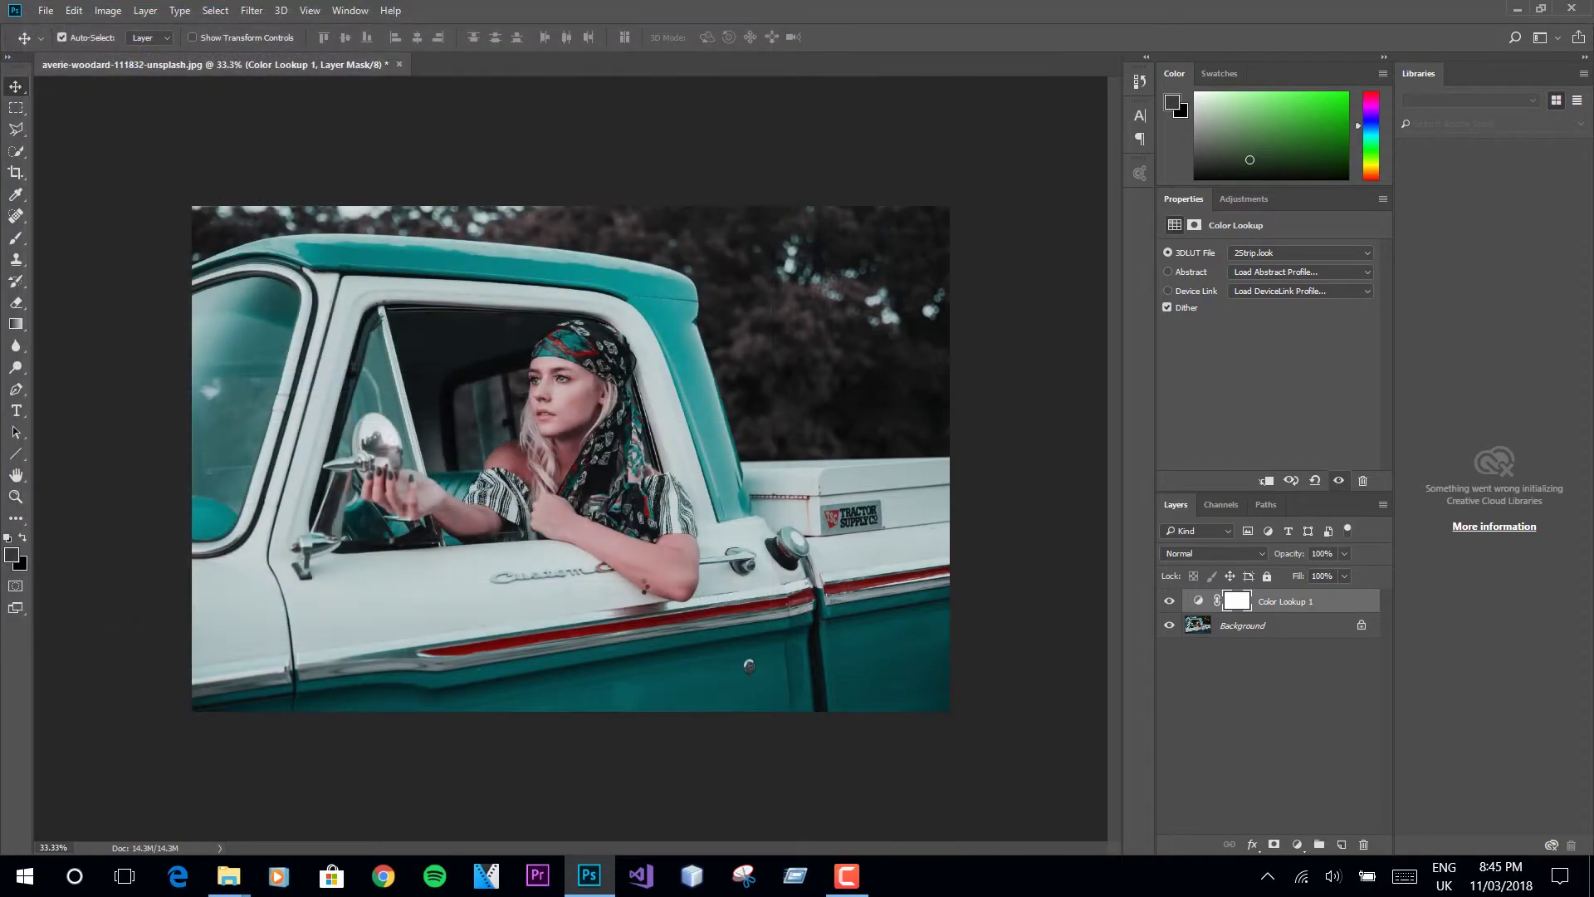
Step: Confirm the JPEG options, then switch the Color Lookup to Teal and Orange LUT.3DL and compare
left_click(902, 239)
left_click(1257, 253)
scroll(1370, 762, "down", 20)
scroll(1370, 762, "down", 5)
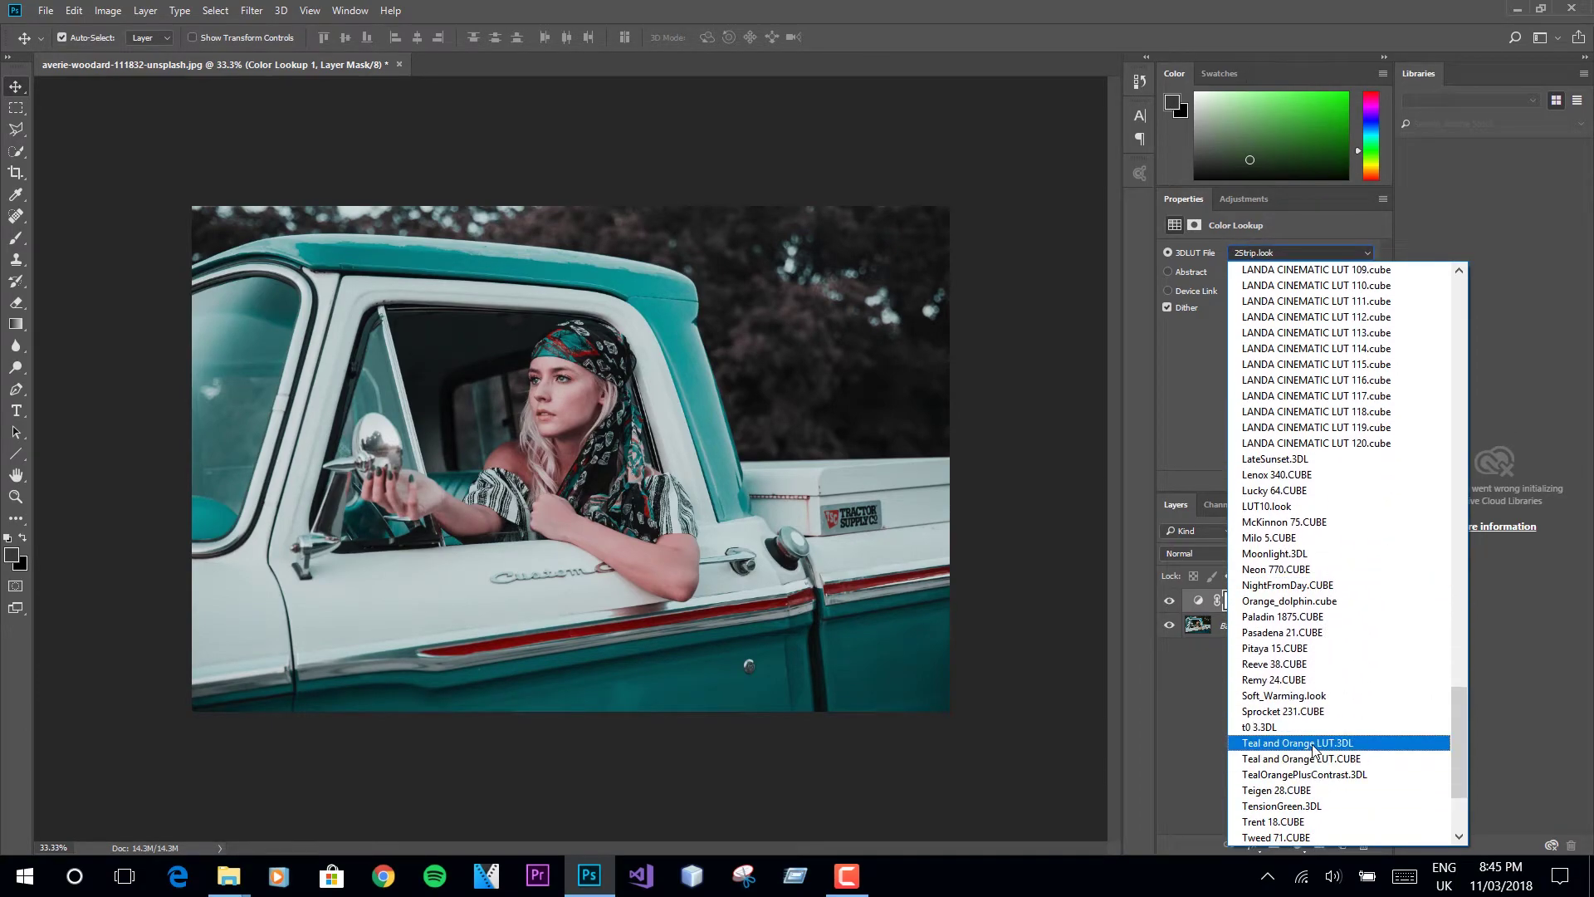
left_click(1313, 744)
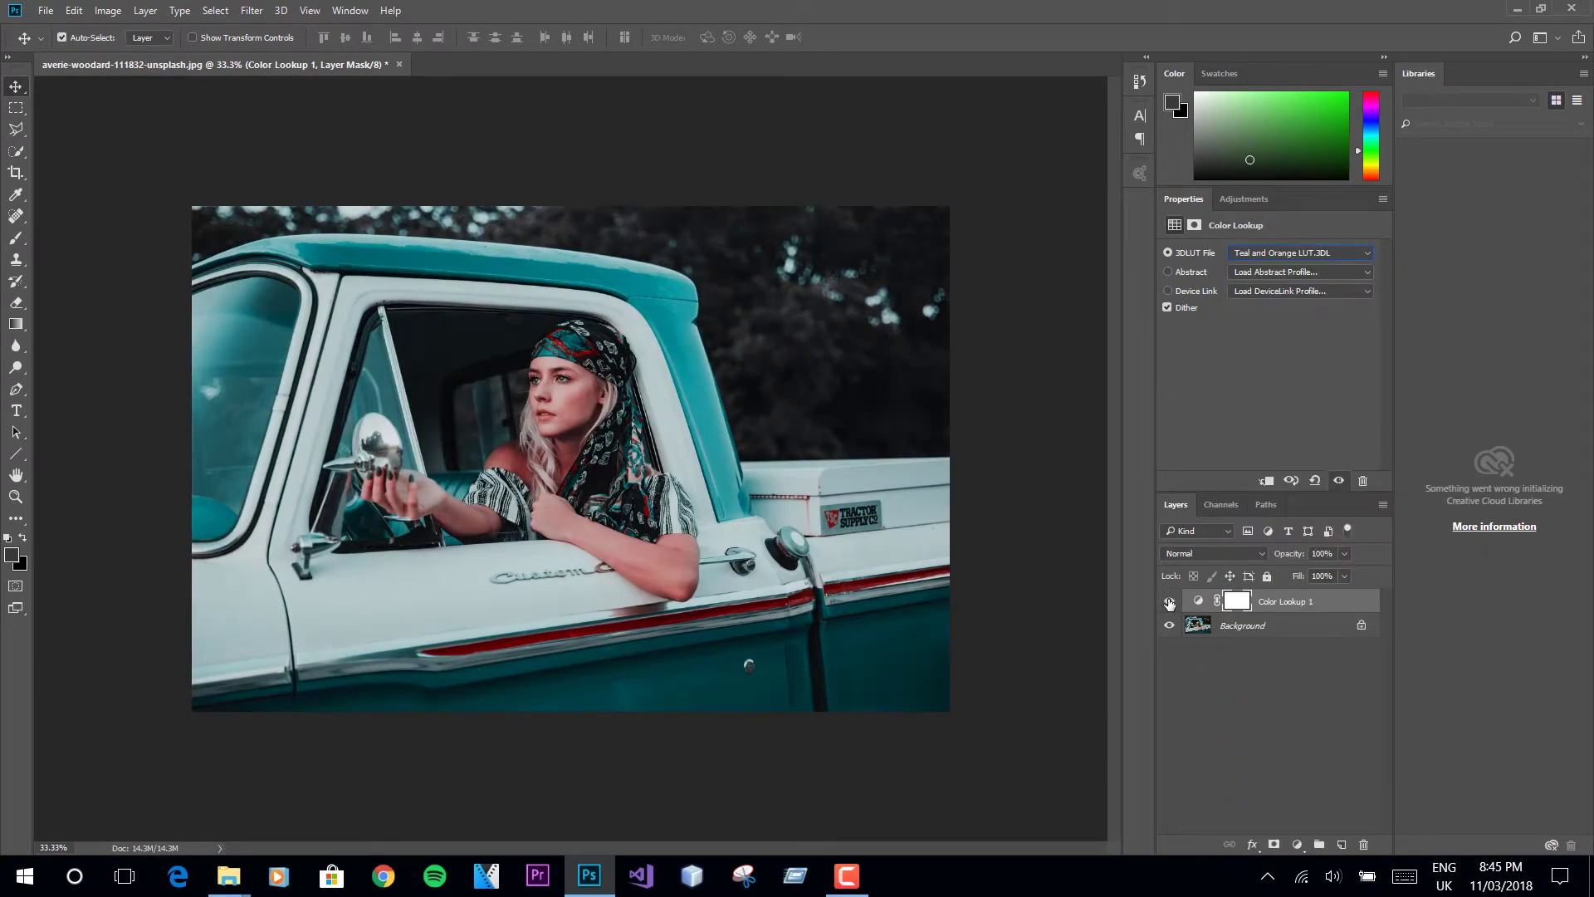
left_click(1170, 602)
left_click(1169, 602)
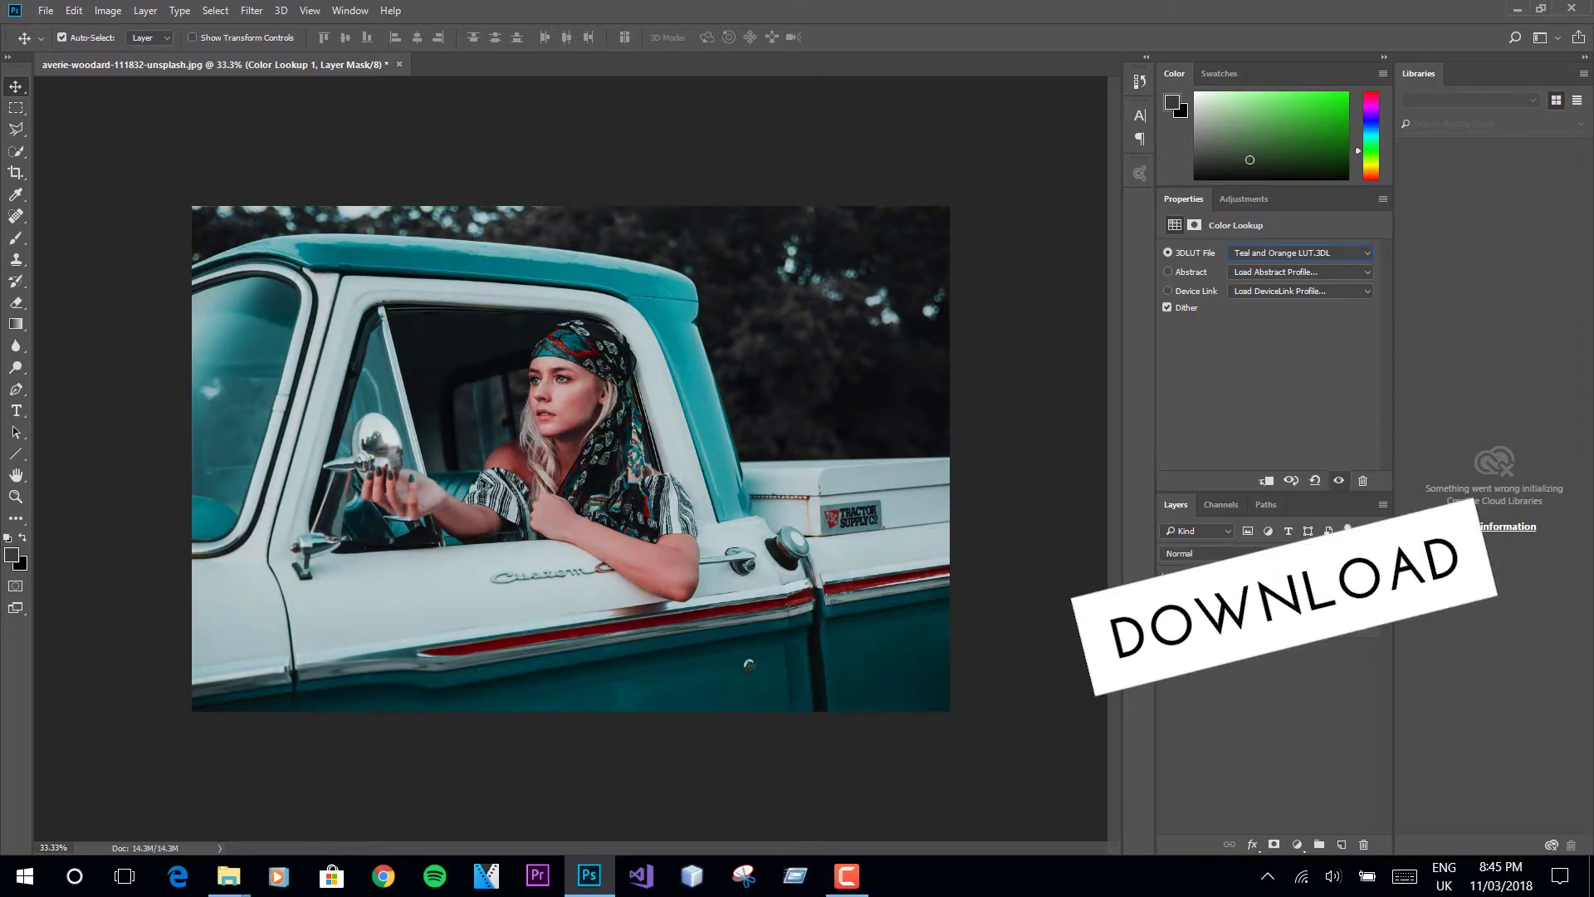
Step: Save the teal-graded photo as averie-woodard-111832-unsplasha.jpg at maximum JPEG quality 12
left_click(46, 10)
left_click(122, 248)
left_click(456, 412)
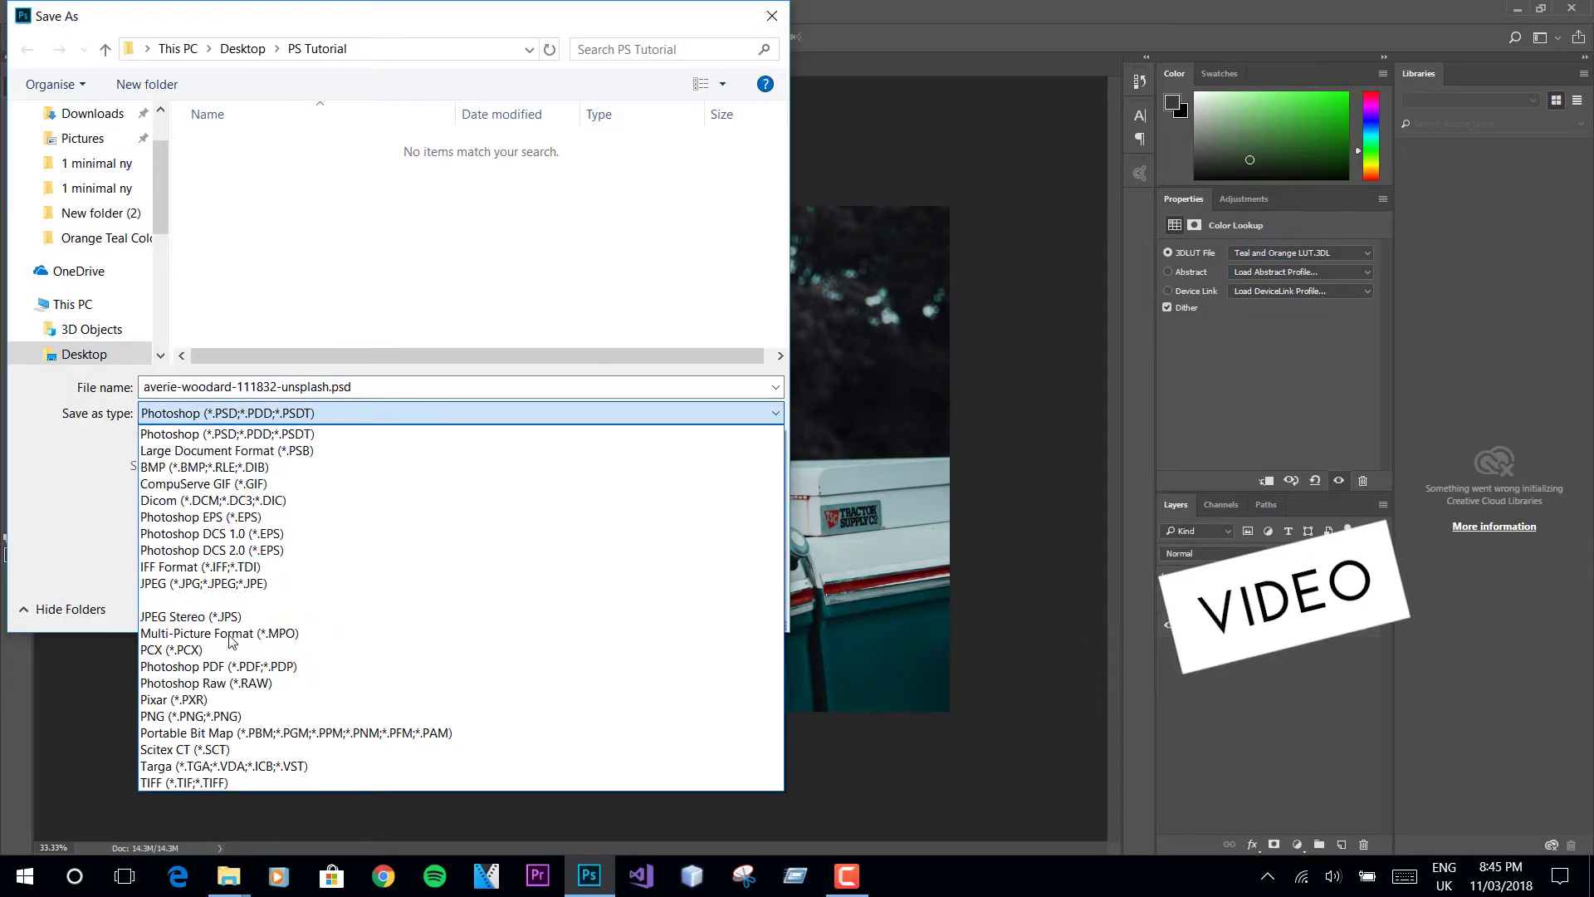
left_click(207, 590)
double_click(329, 387)
type("unsplasha.jpg")
key("Return")
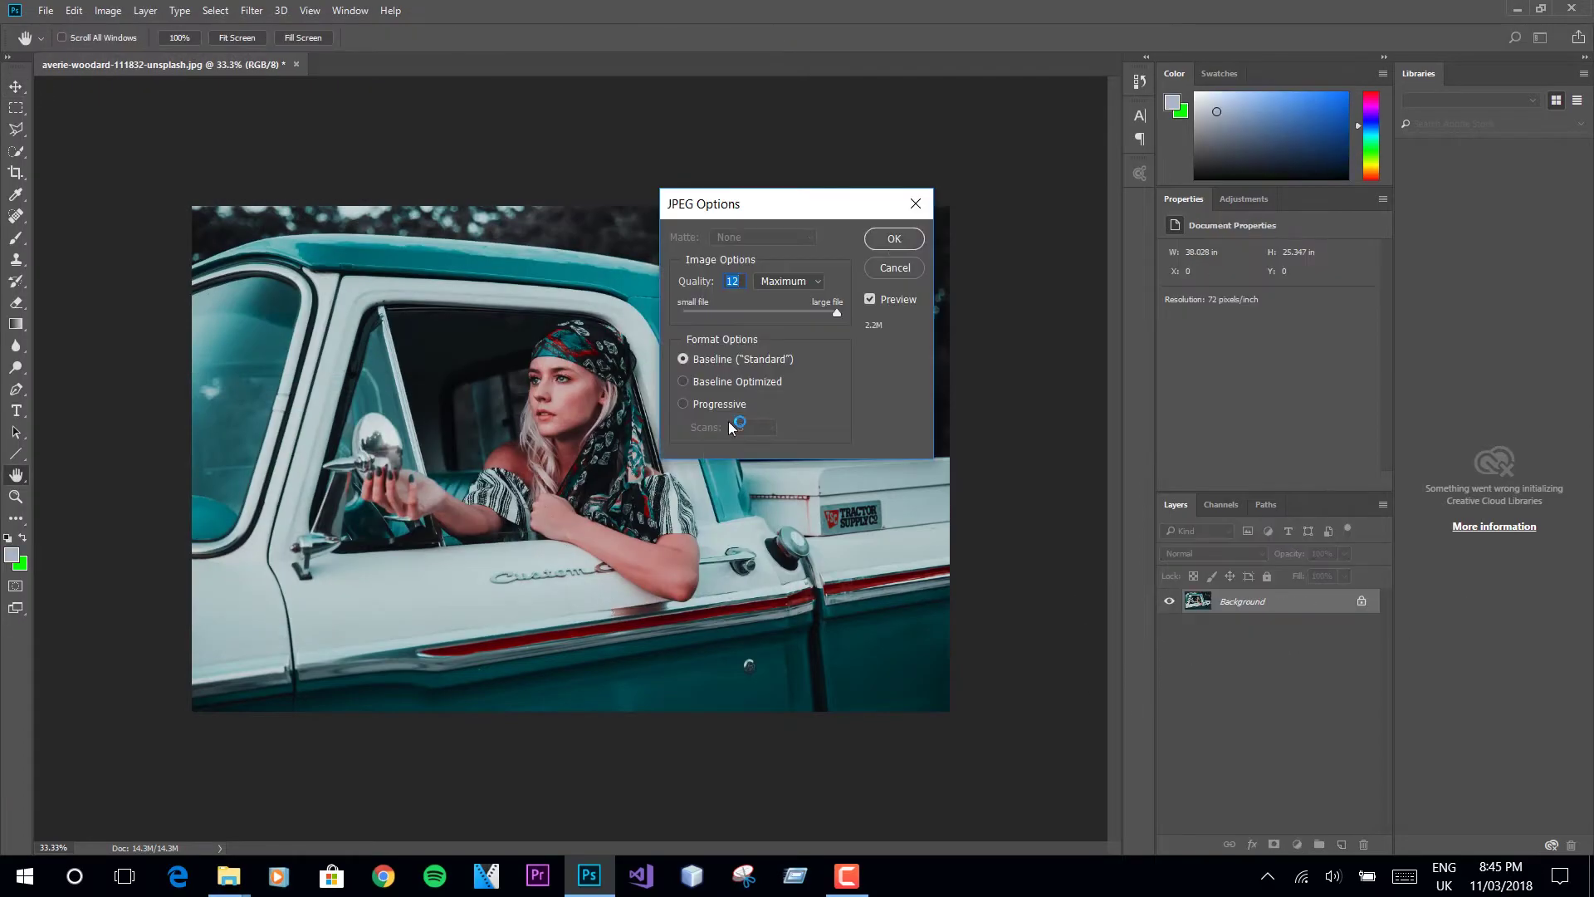
left_click(894, 239)
Step: Close Photoshop and flip between the original and unsplasha truck photos in Photos
left_click(1572, 7)
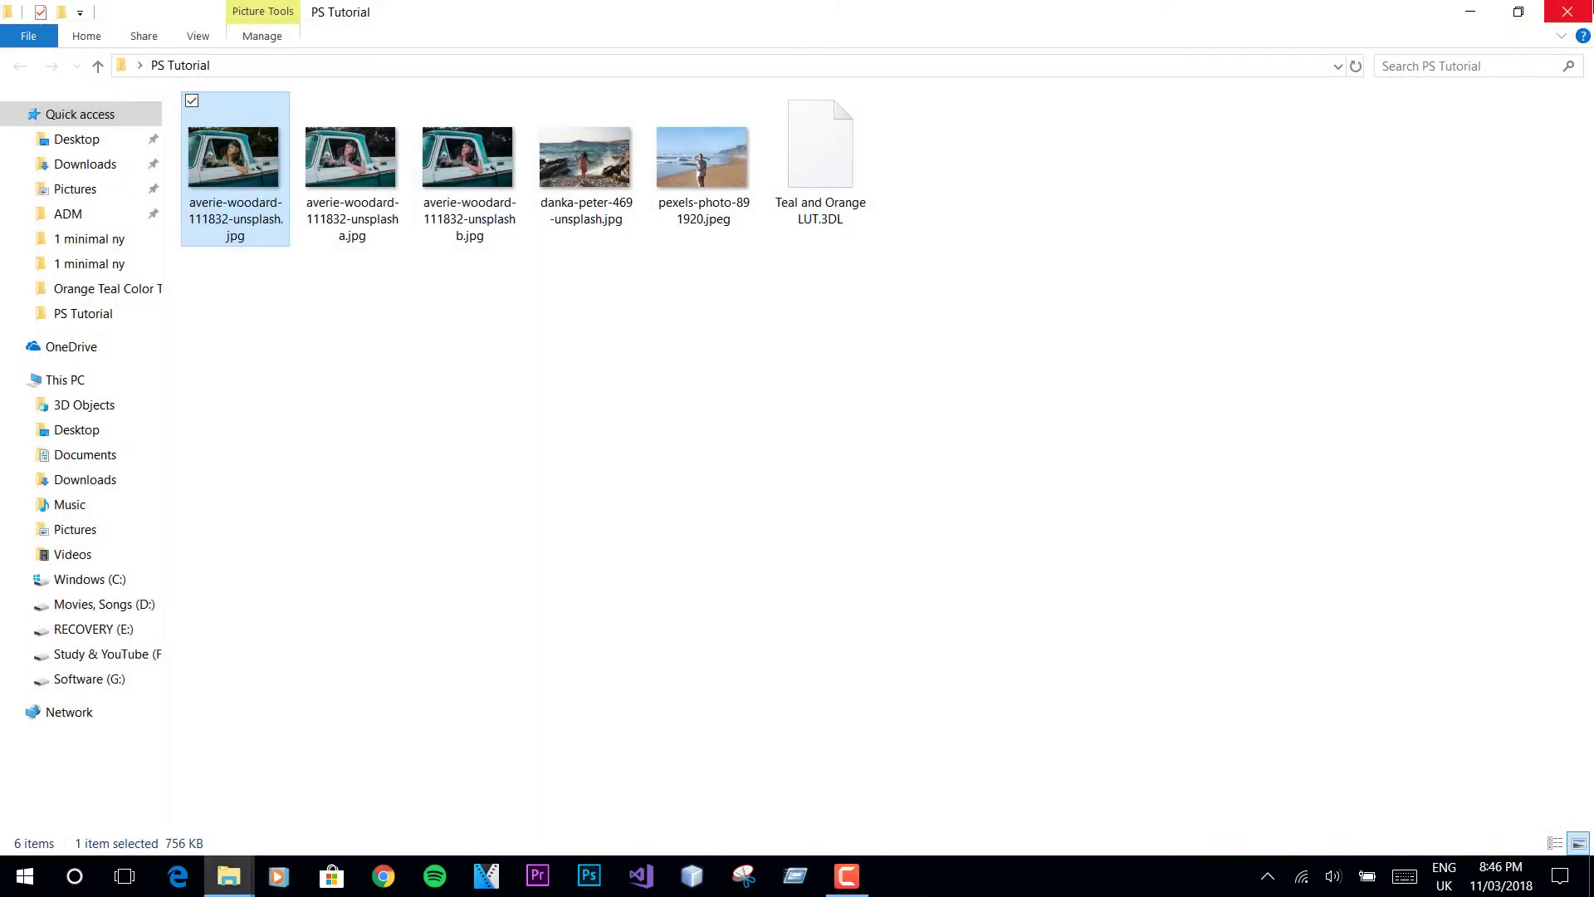
double_click(237, 171)
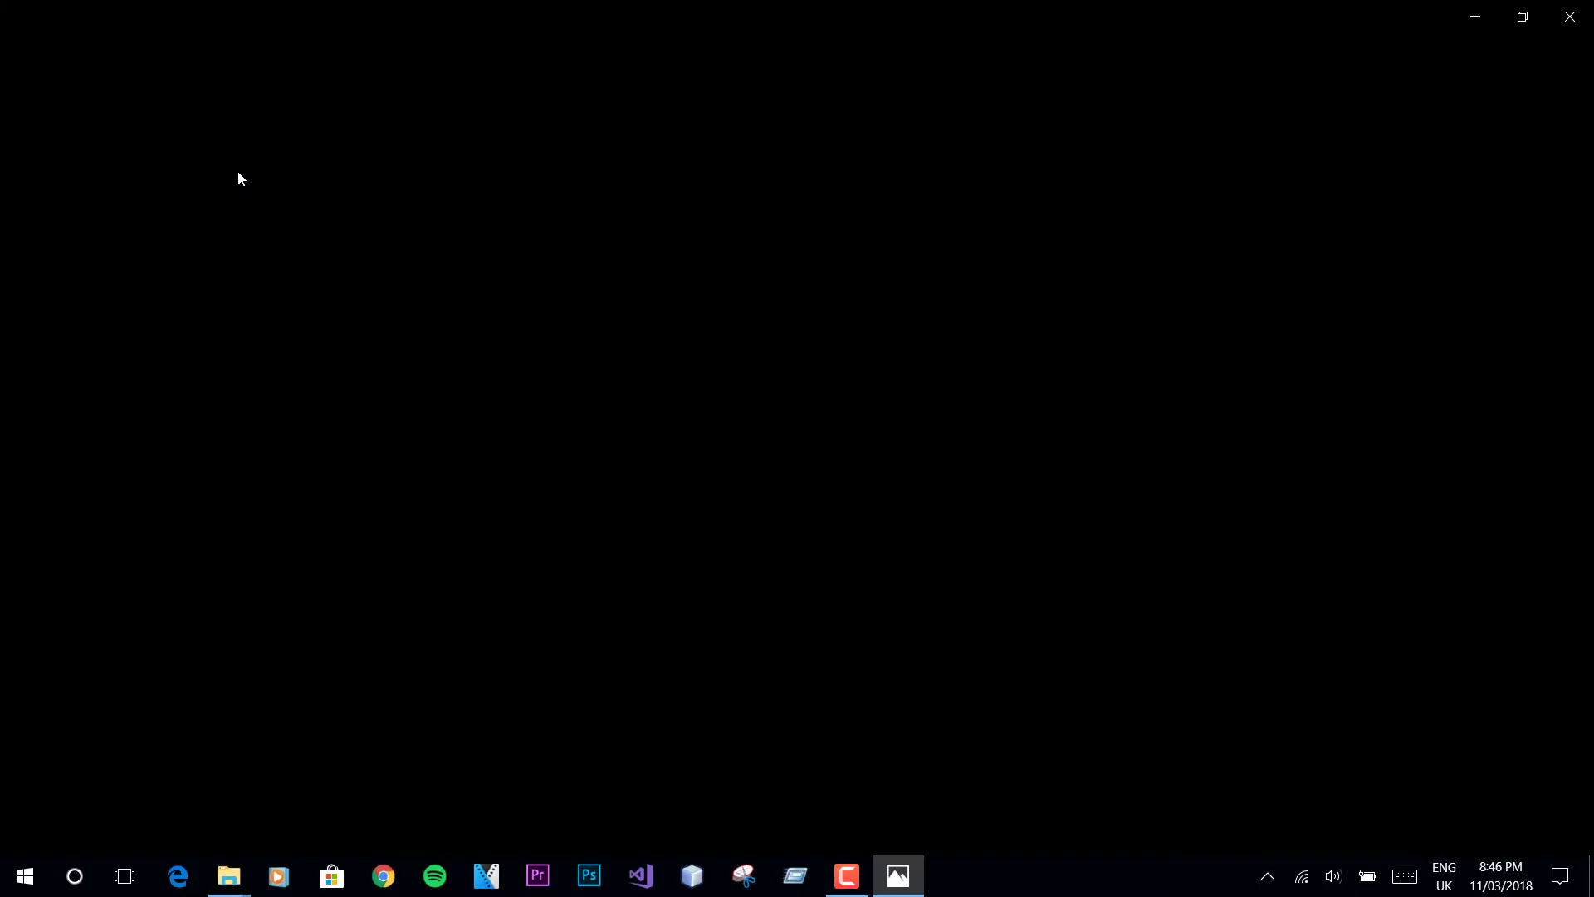
key("Right")
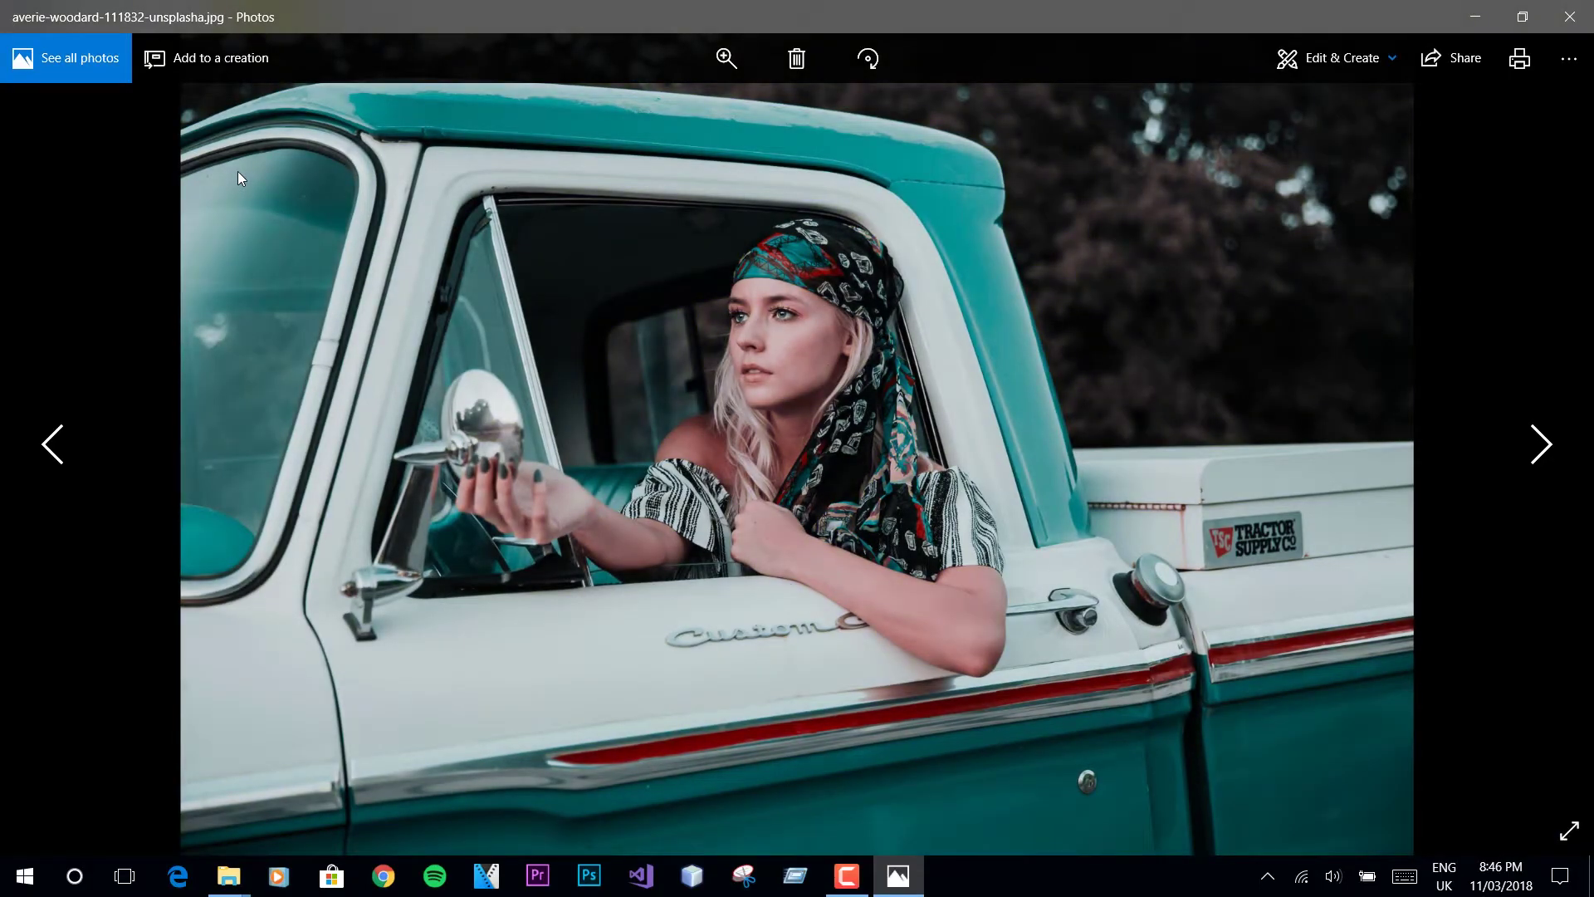
key("Left")
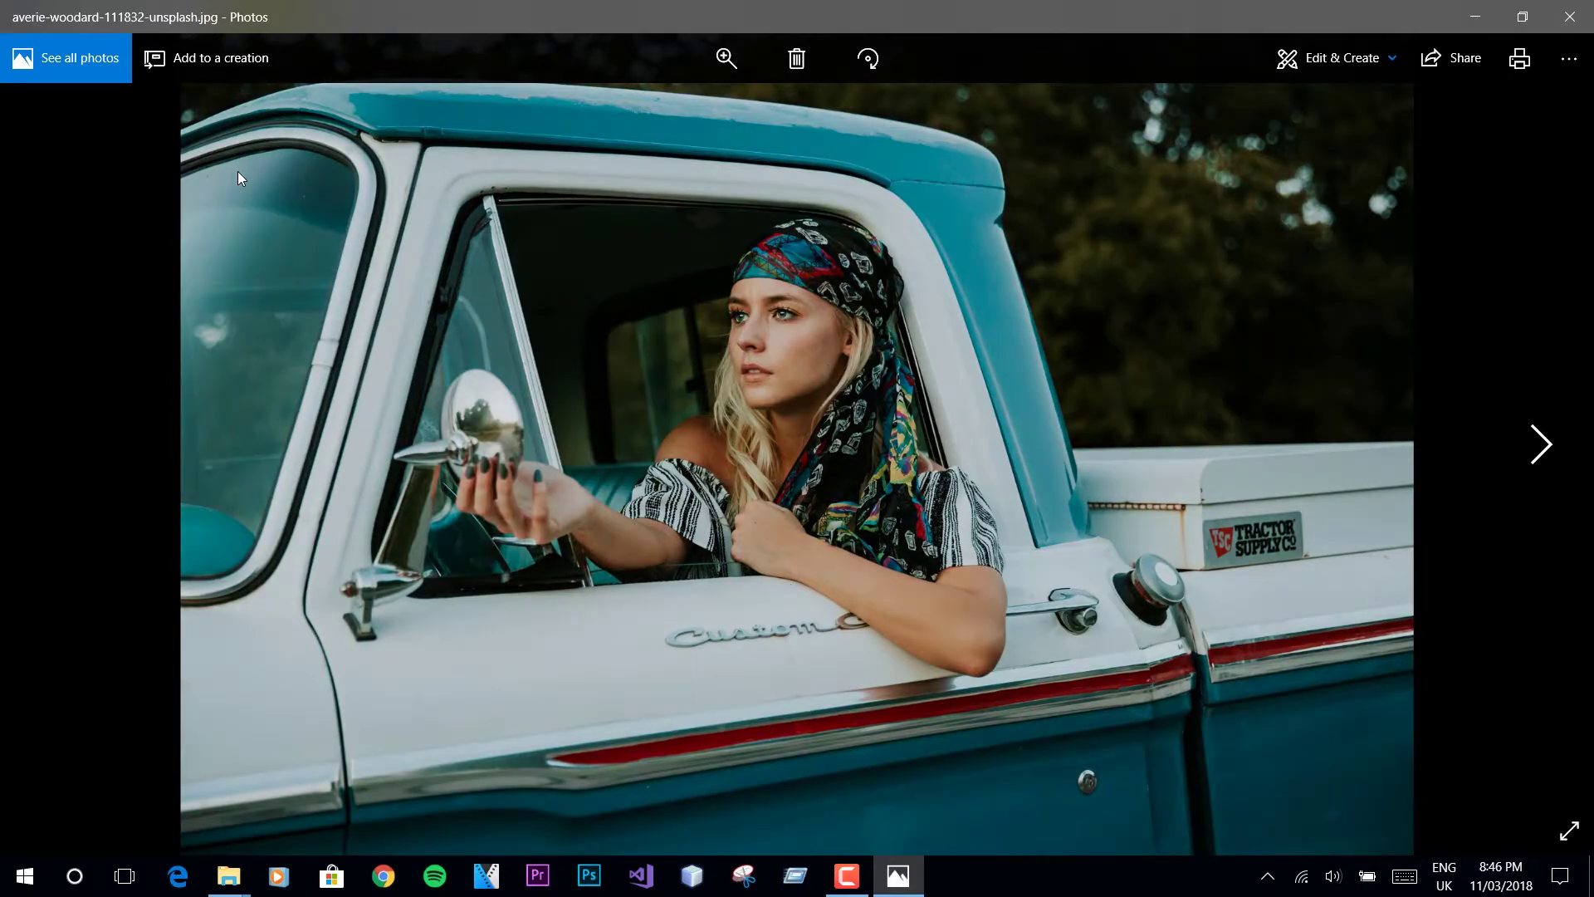
key("Right")
key("Right")
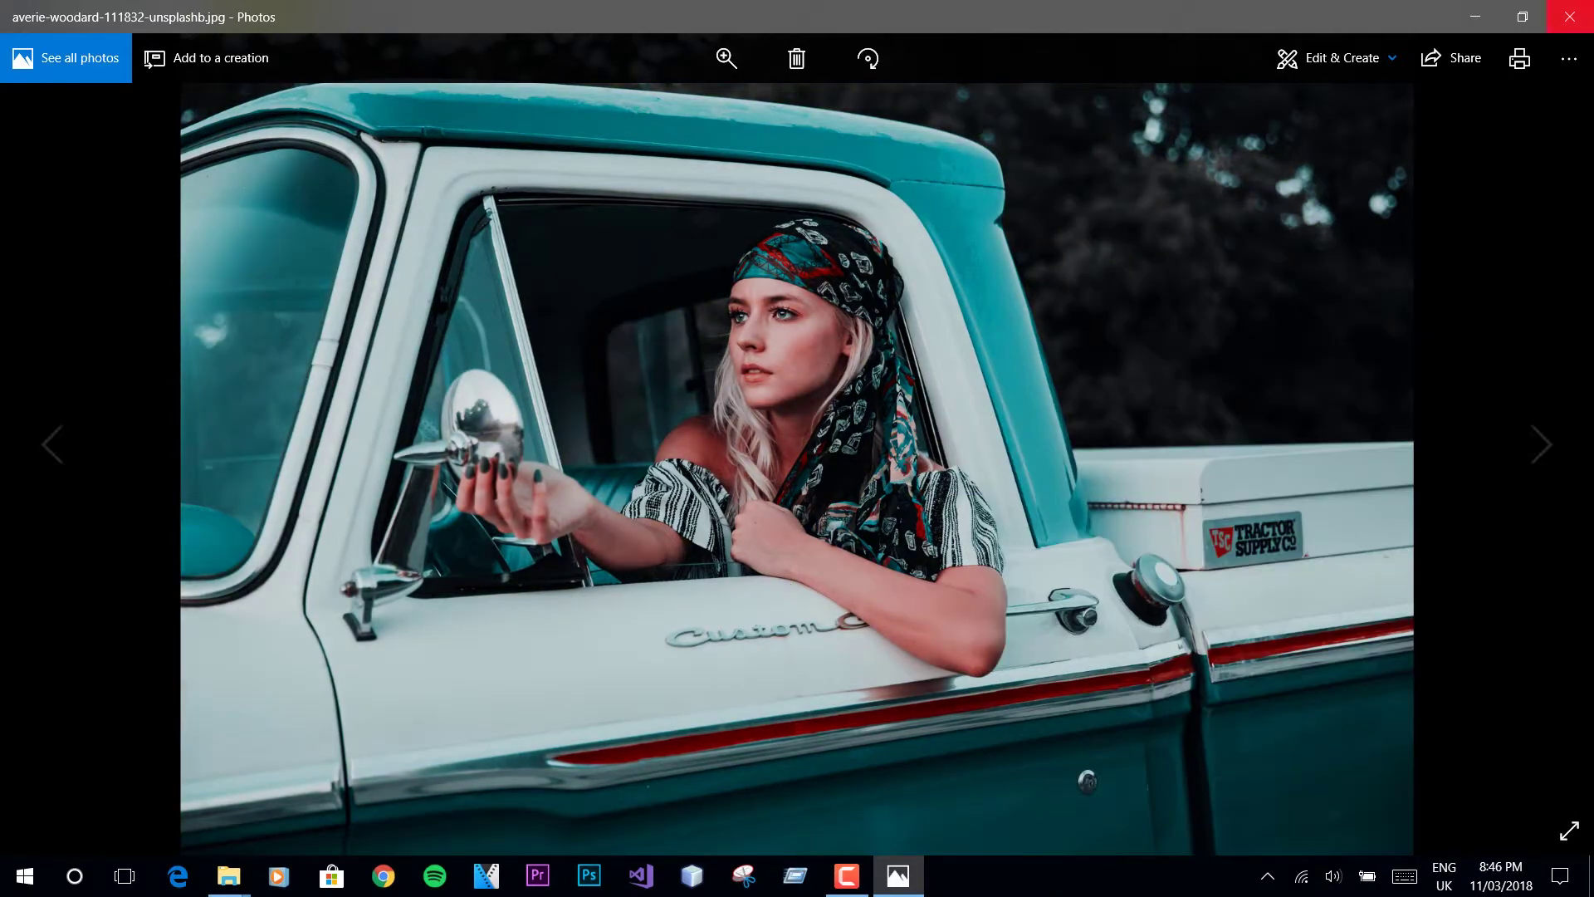
left_click(1569, 17)
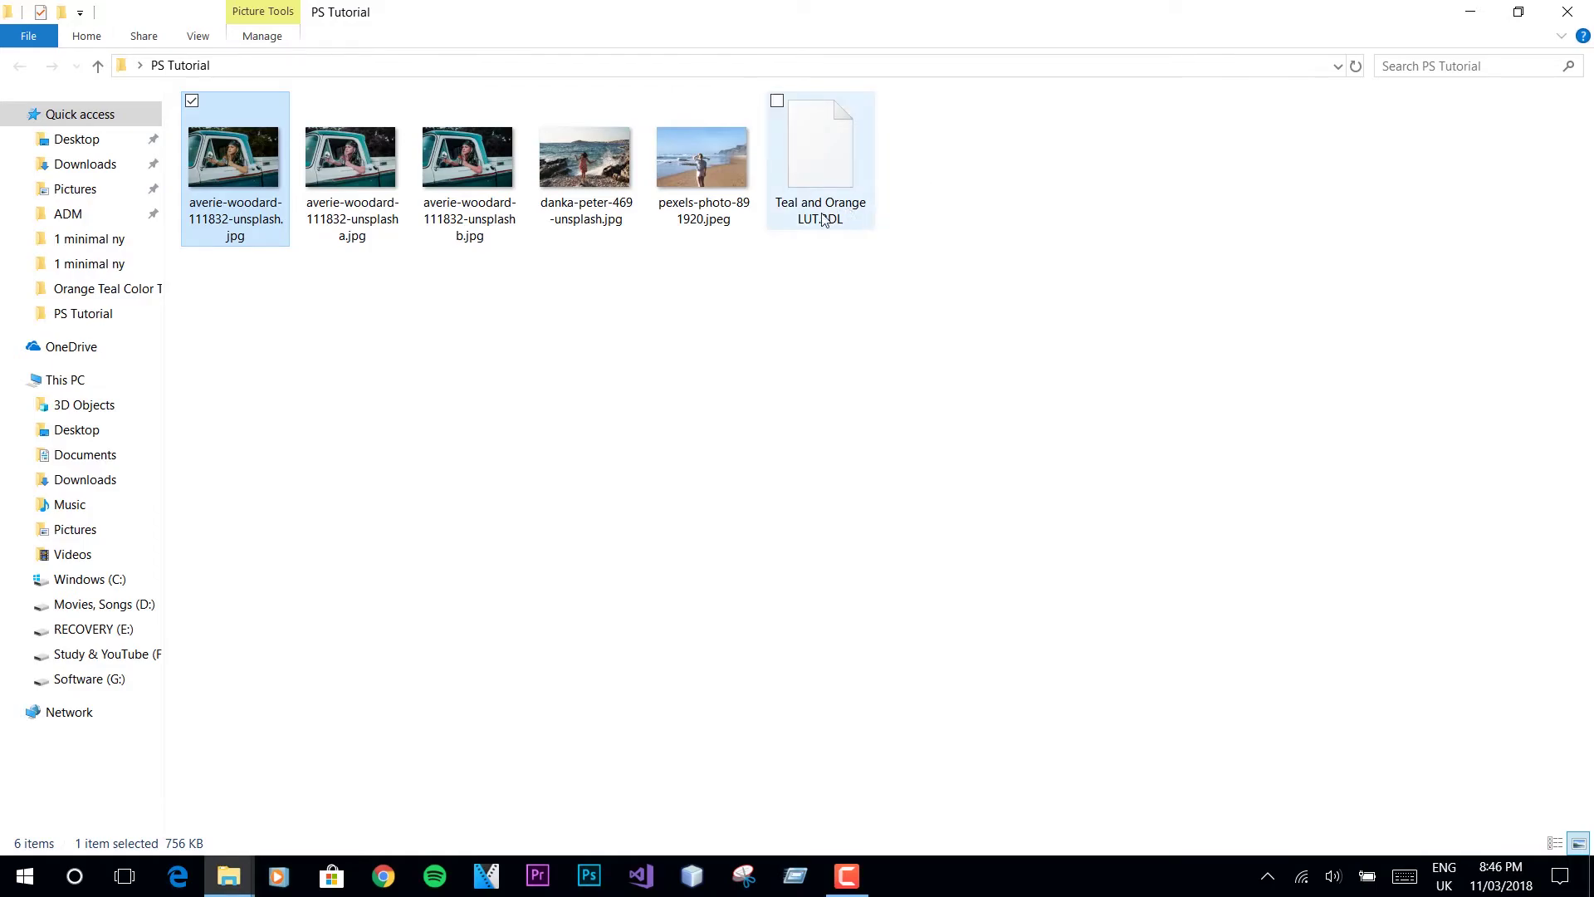
Step: Open the folder holding the Adobe Photoshop CC 2018 Start menu shortcut
left_click(869, 174)
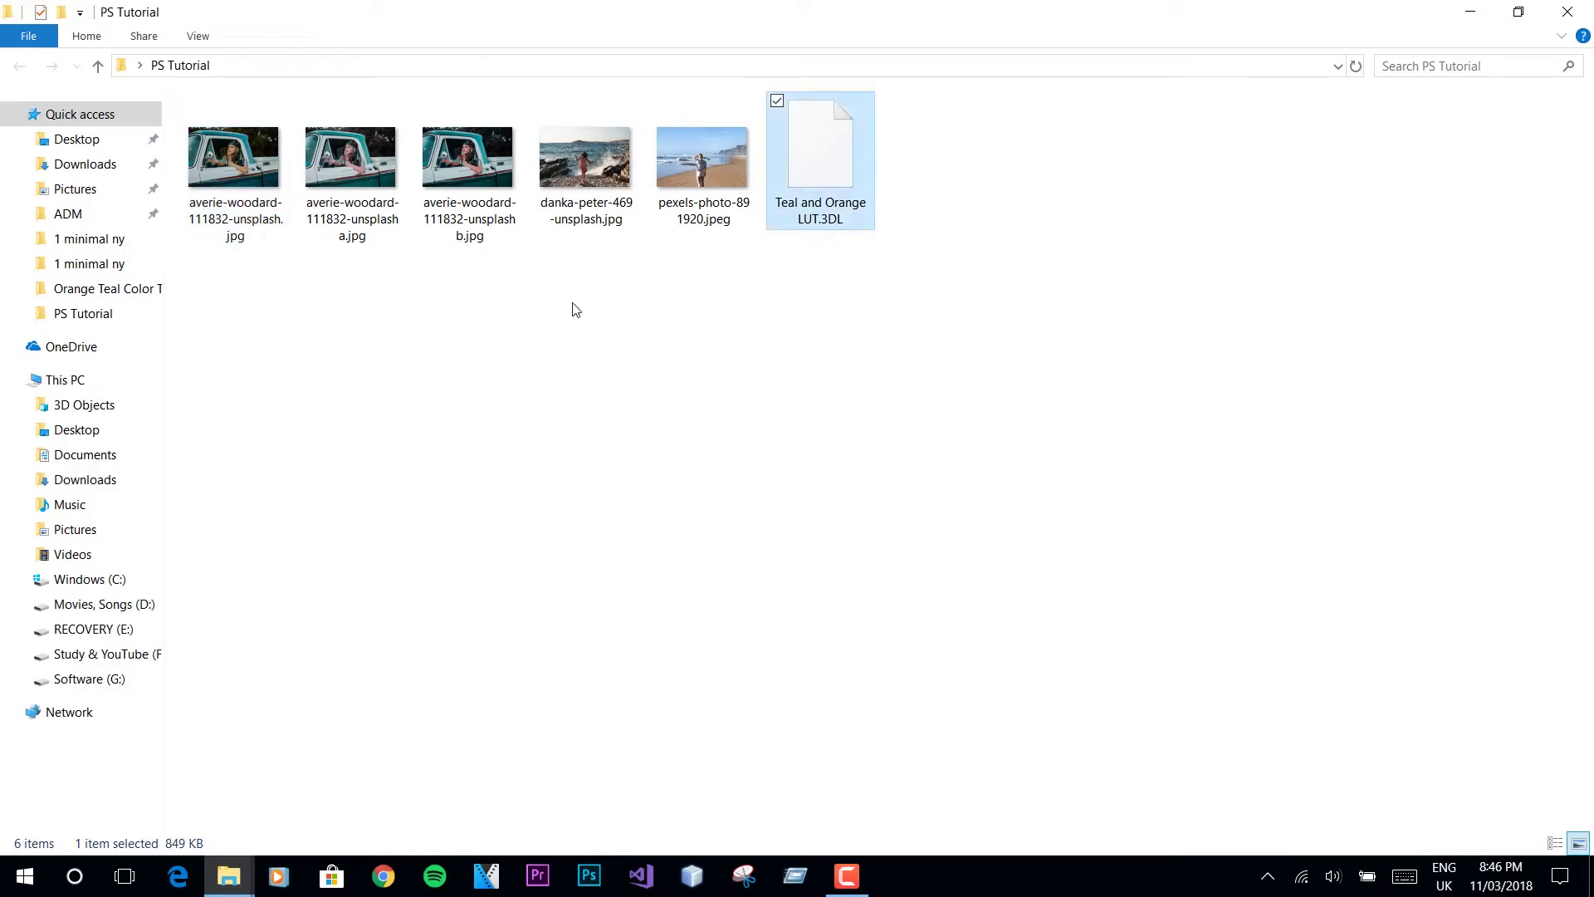
left_click(25, 876)
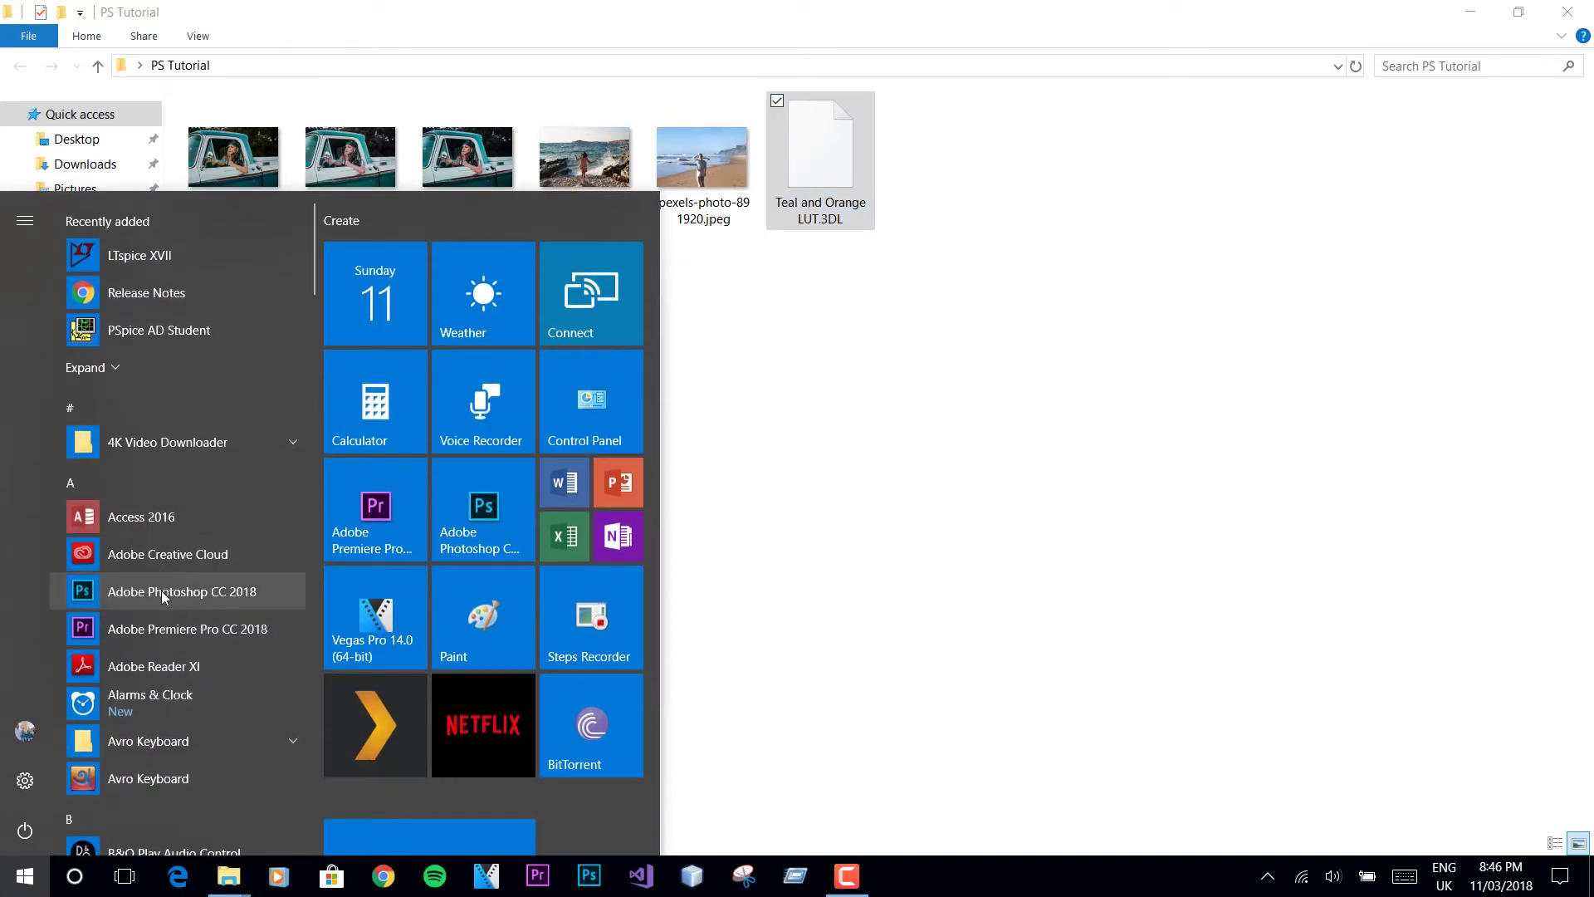
right_click(163, 596)
mouse_move(282, 88)
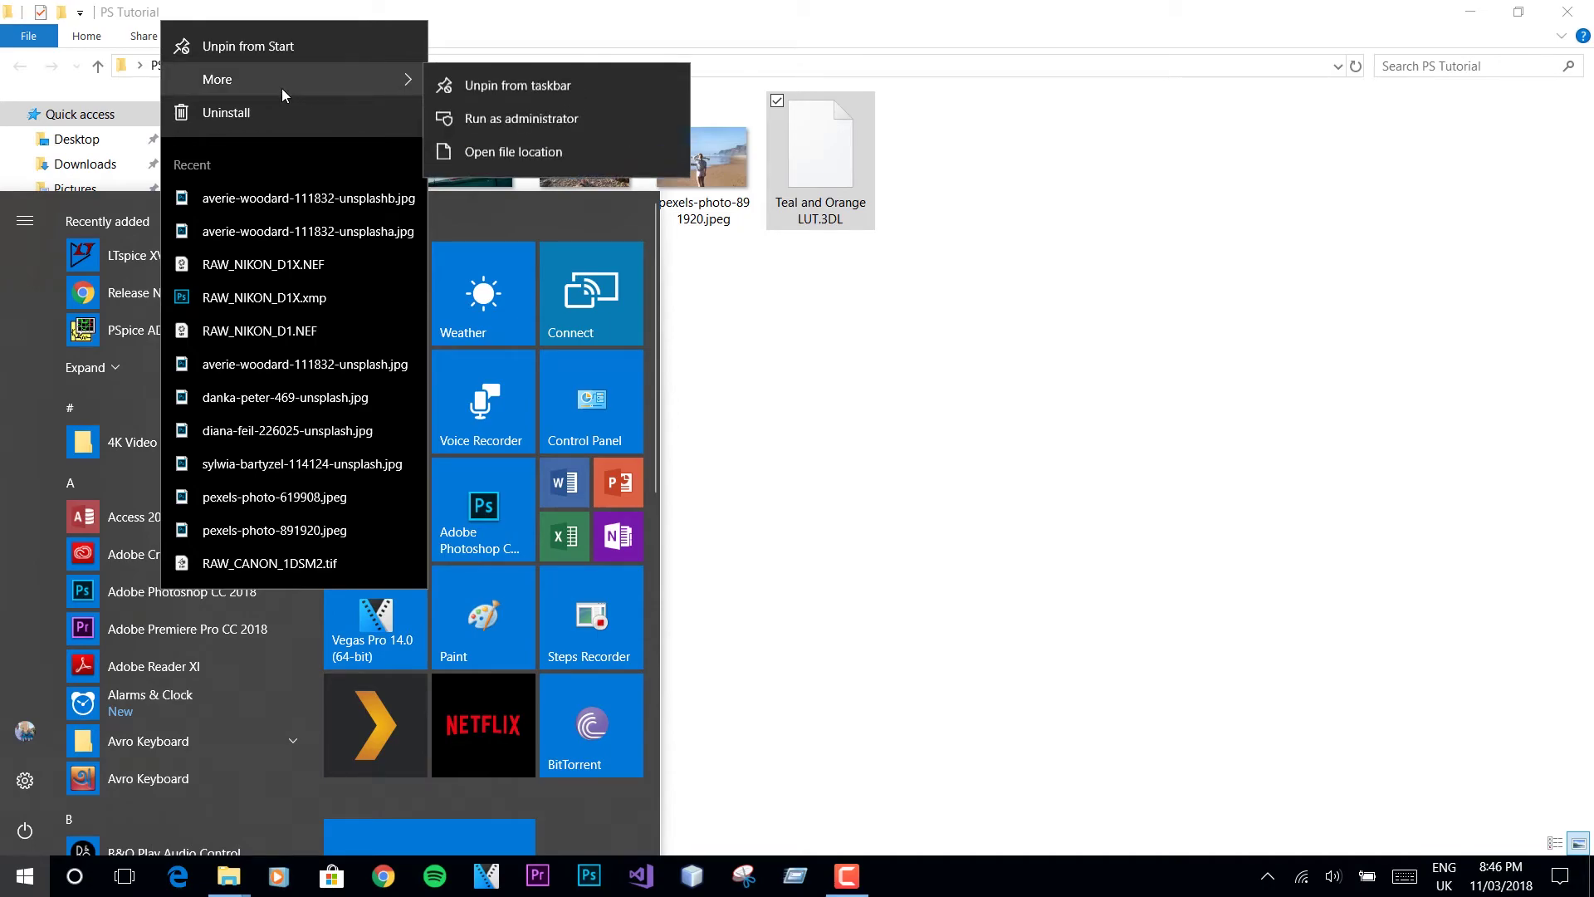
left_click(533, 149)
Step: Place both folder windows side by side and open Photoshop's Presets\3DLUTs folder on the left
key("super+Left")
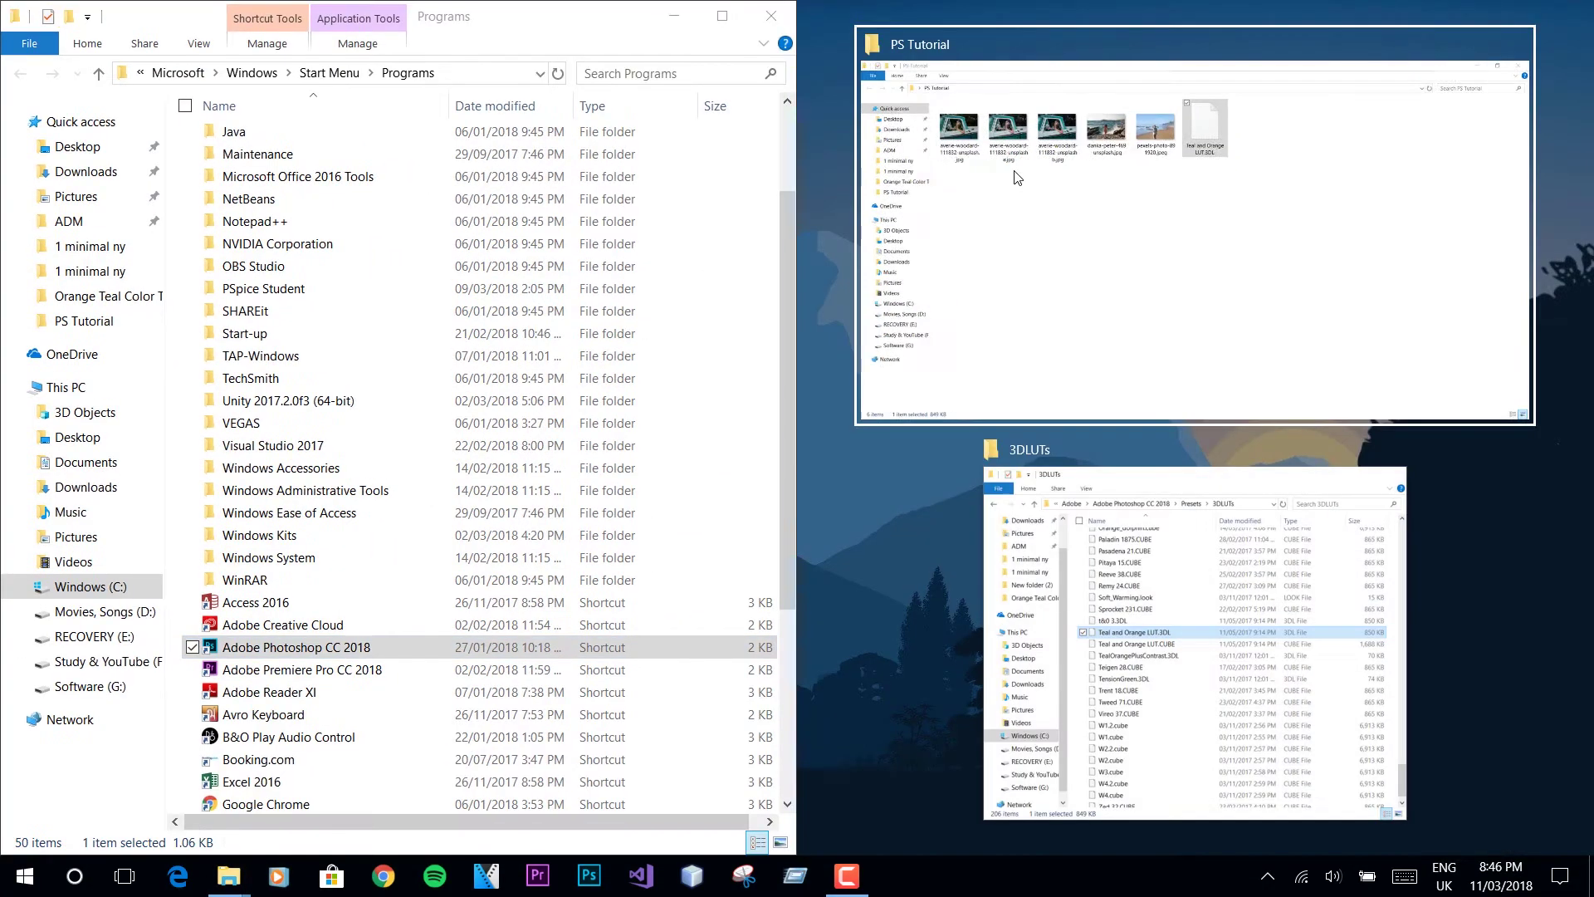
left_click(1017, 177)
right_click(329, 650)
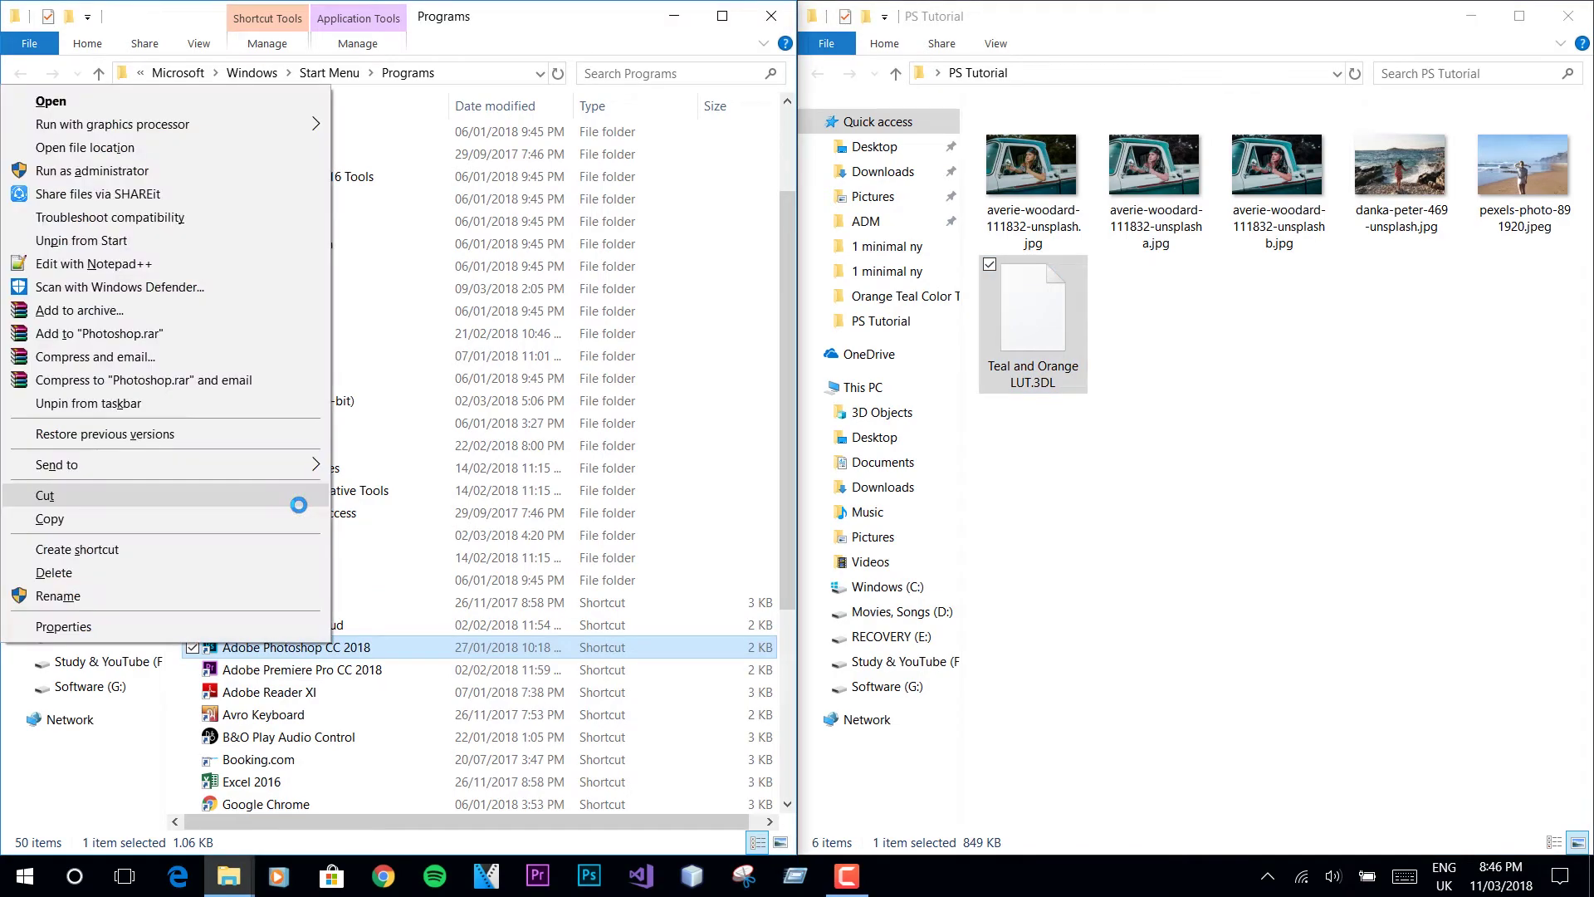
left_click(132, 146)
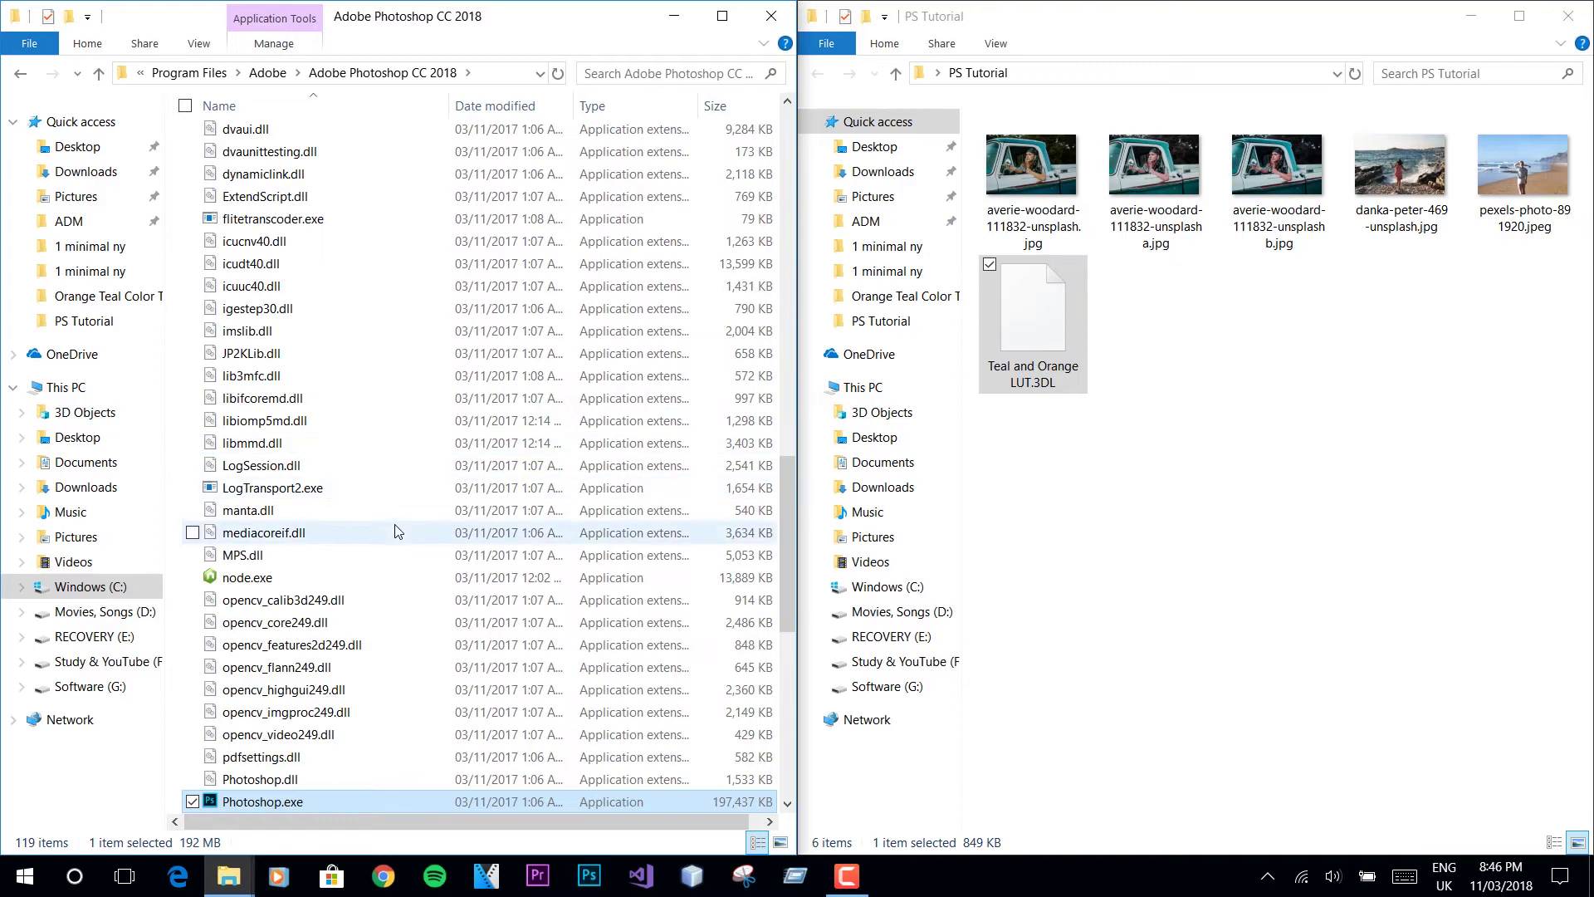
scroll(395, 531, "up", 15)
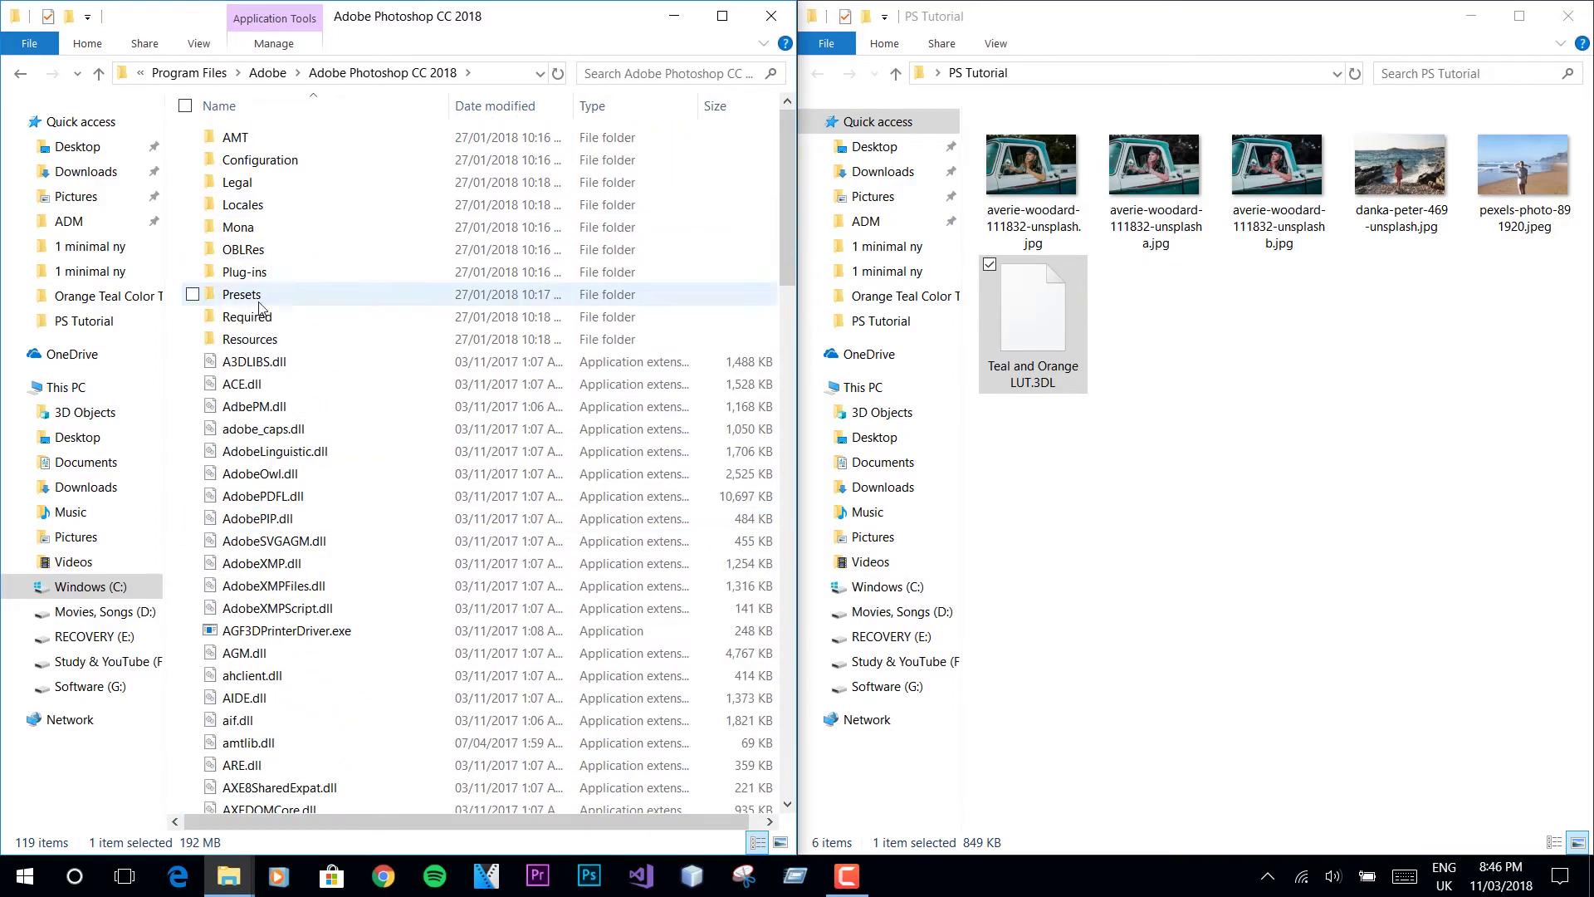
double_click(260, 299)
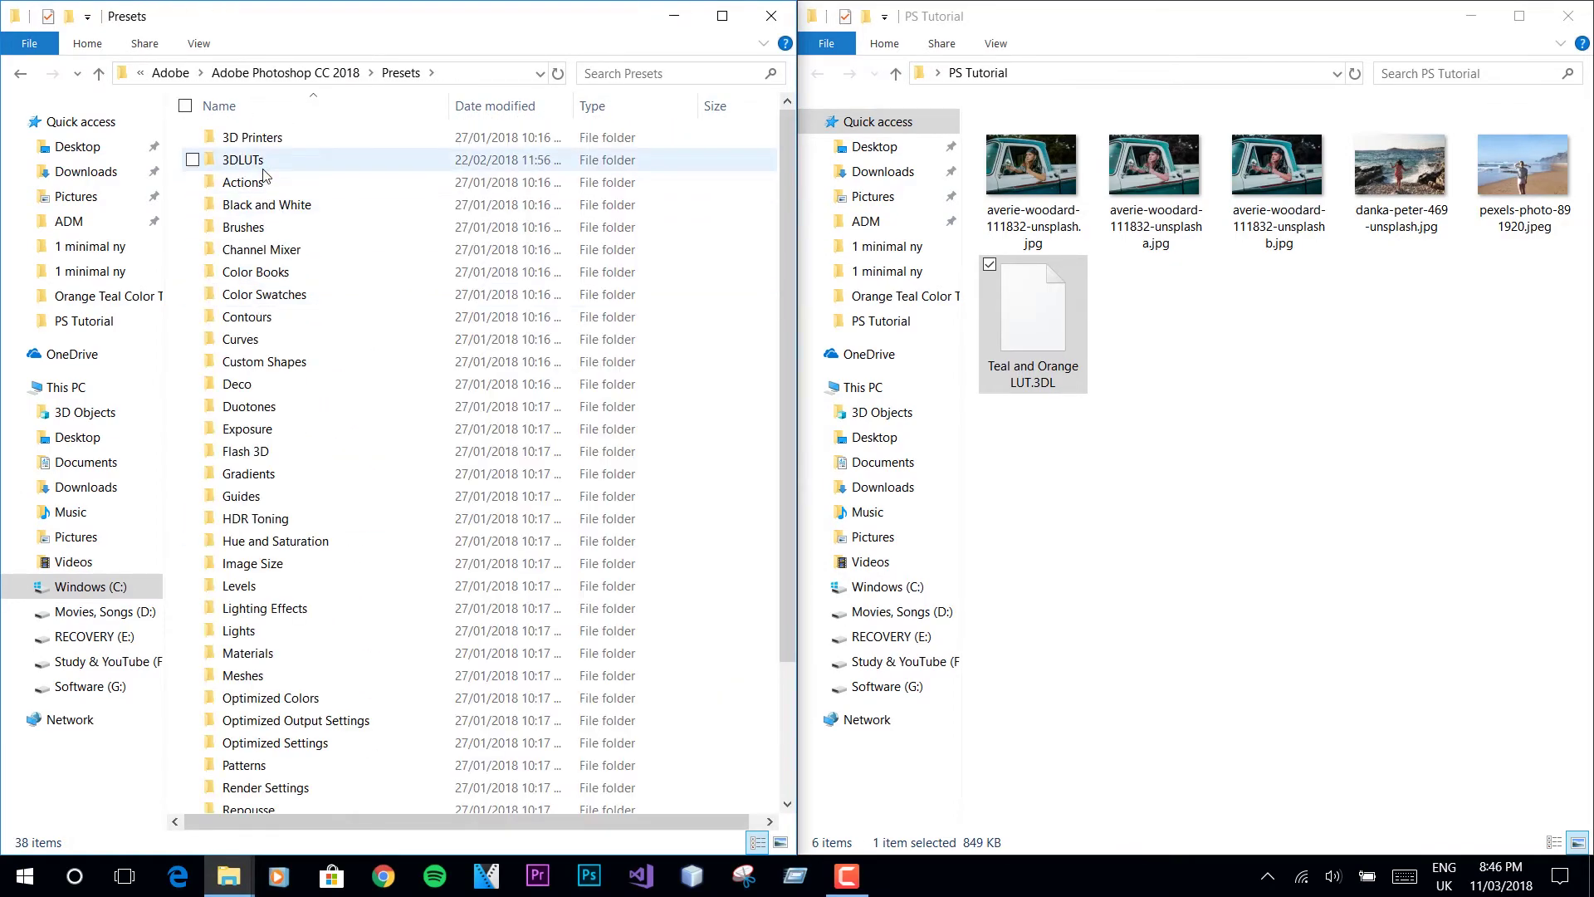
left_click(263, 166)
double_click(263, 174)
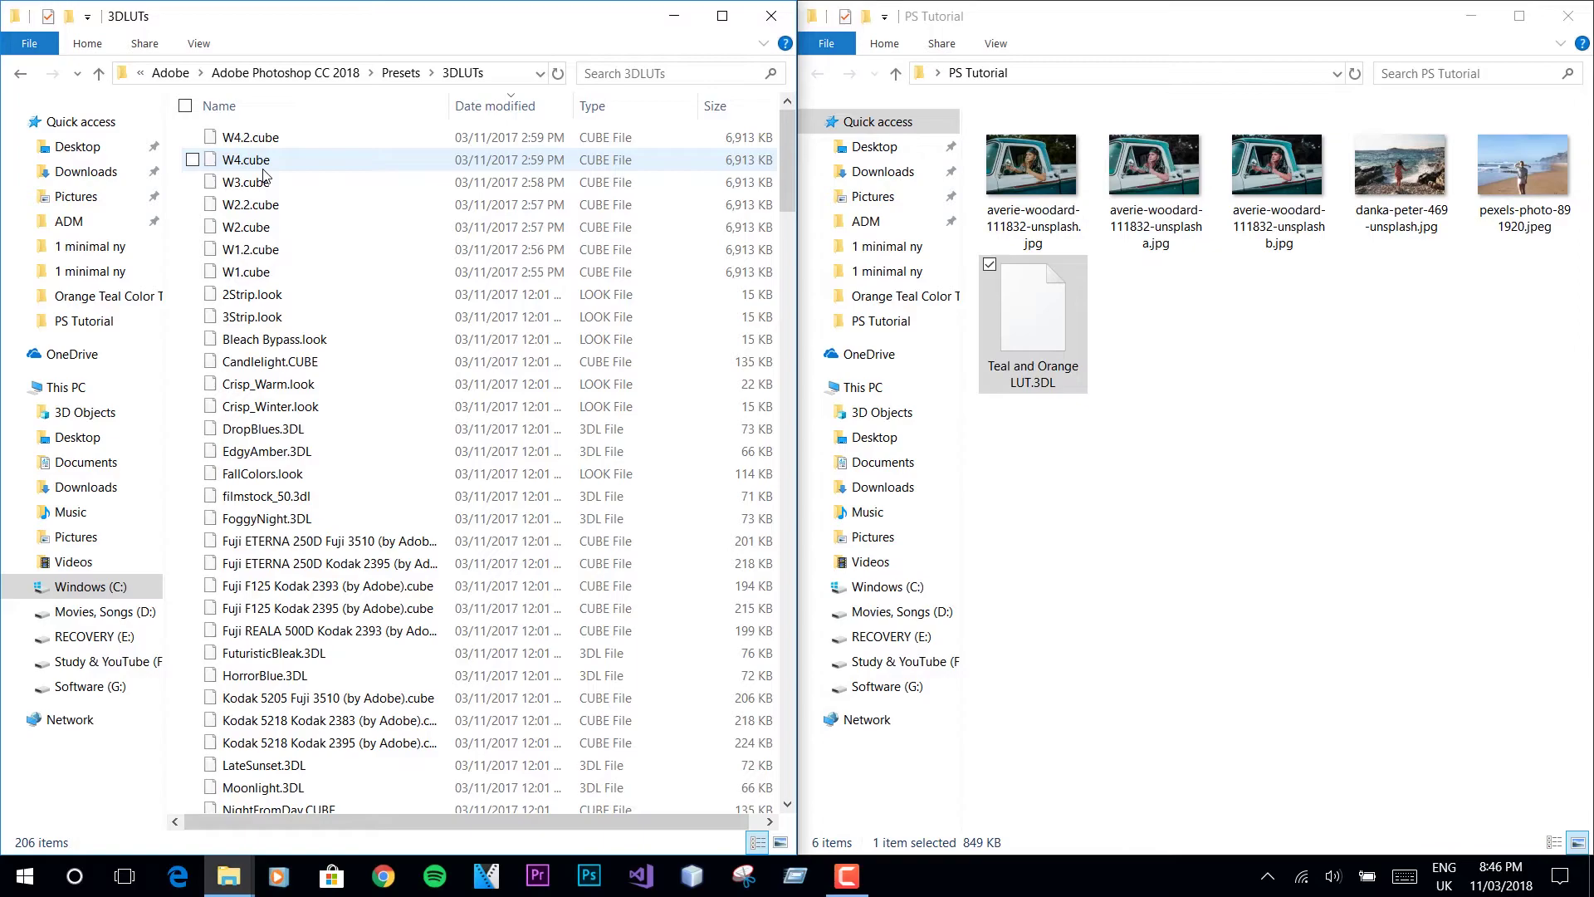
Step: Paste Teal and Orange LUT.3DL into 3DLUTs, replacing the existing file with administrator permission
left_click(1044, 336)
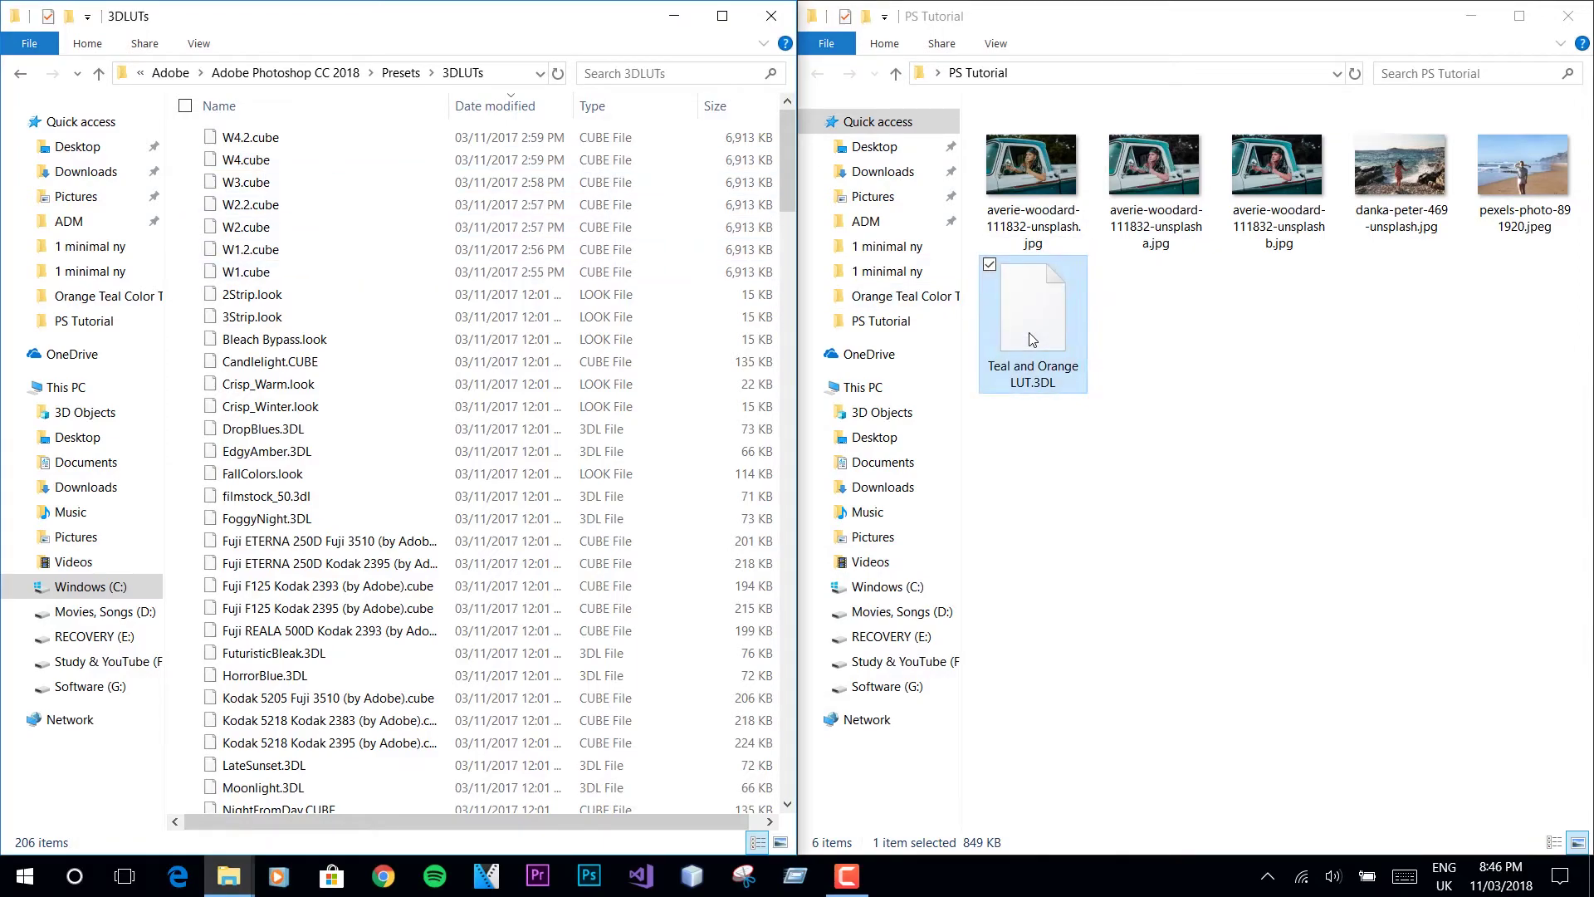
right_click(176, 303)
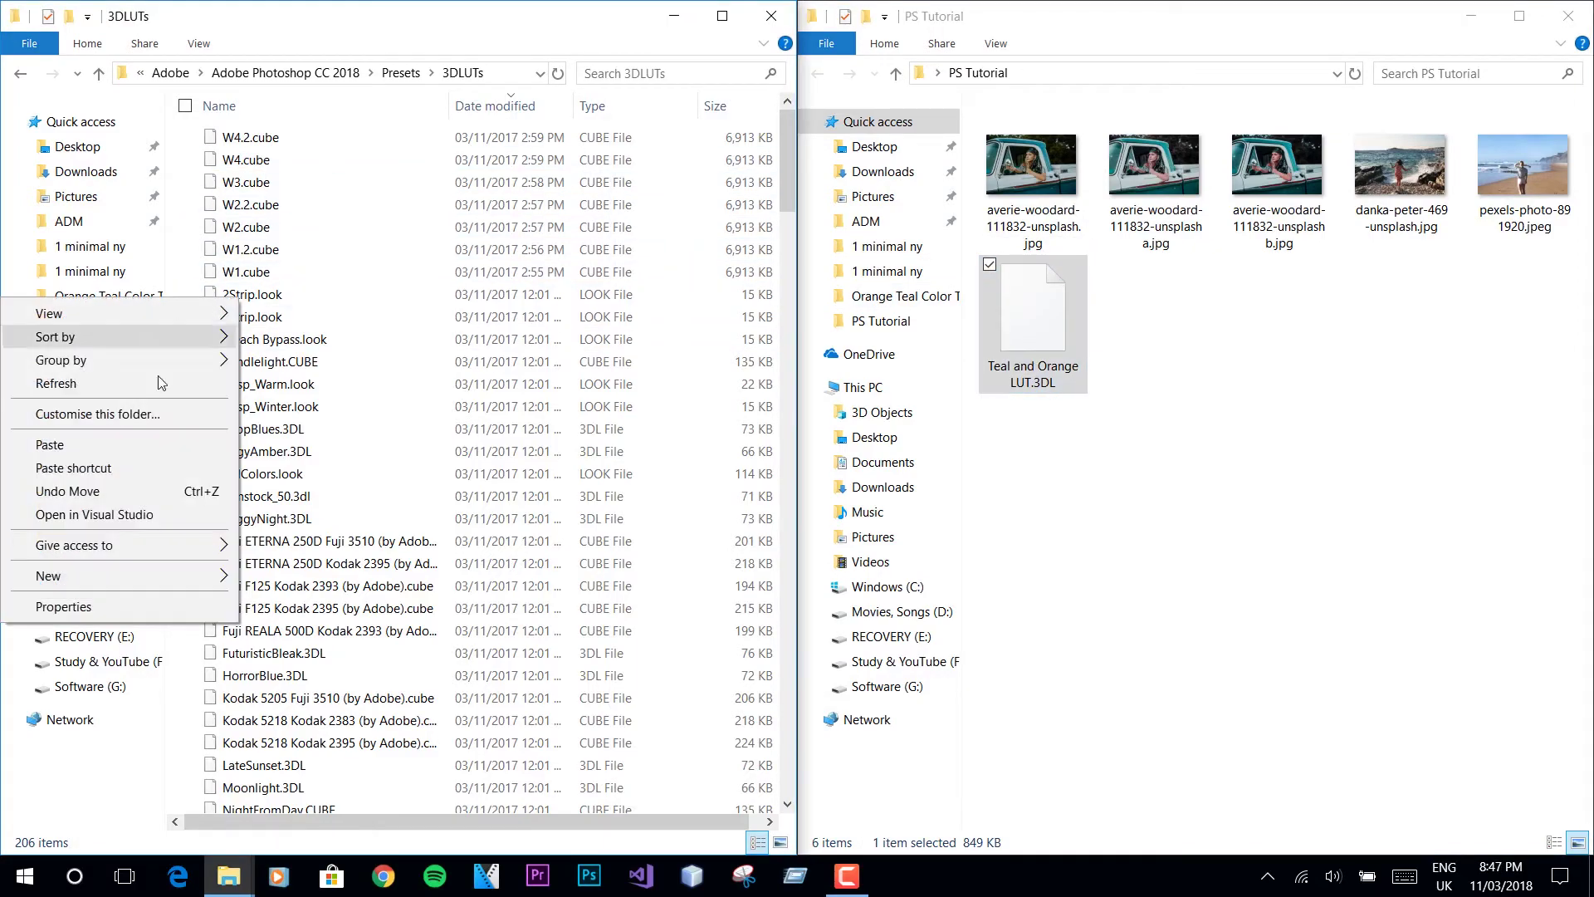
left_click(122, 446)
left_click(758, 357)
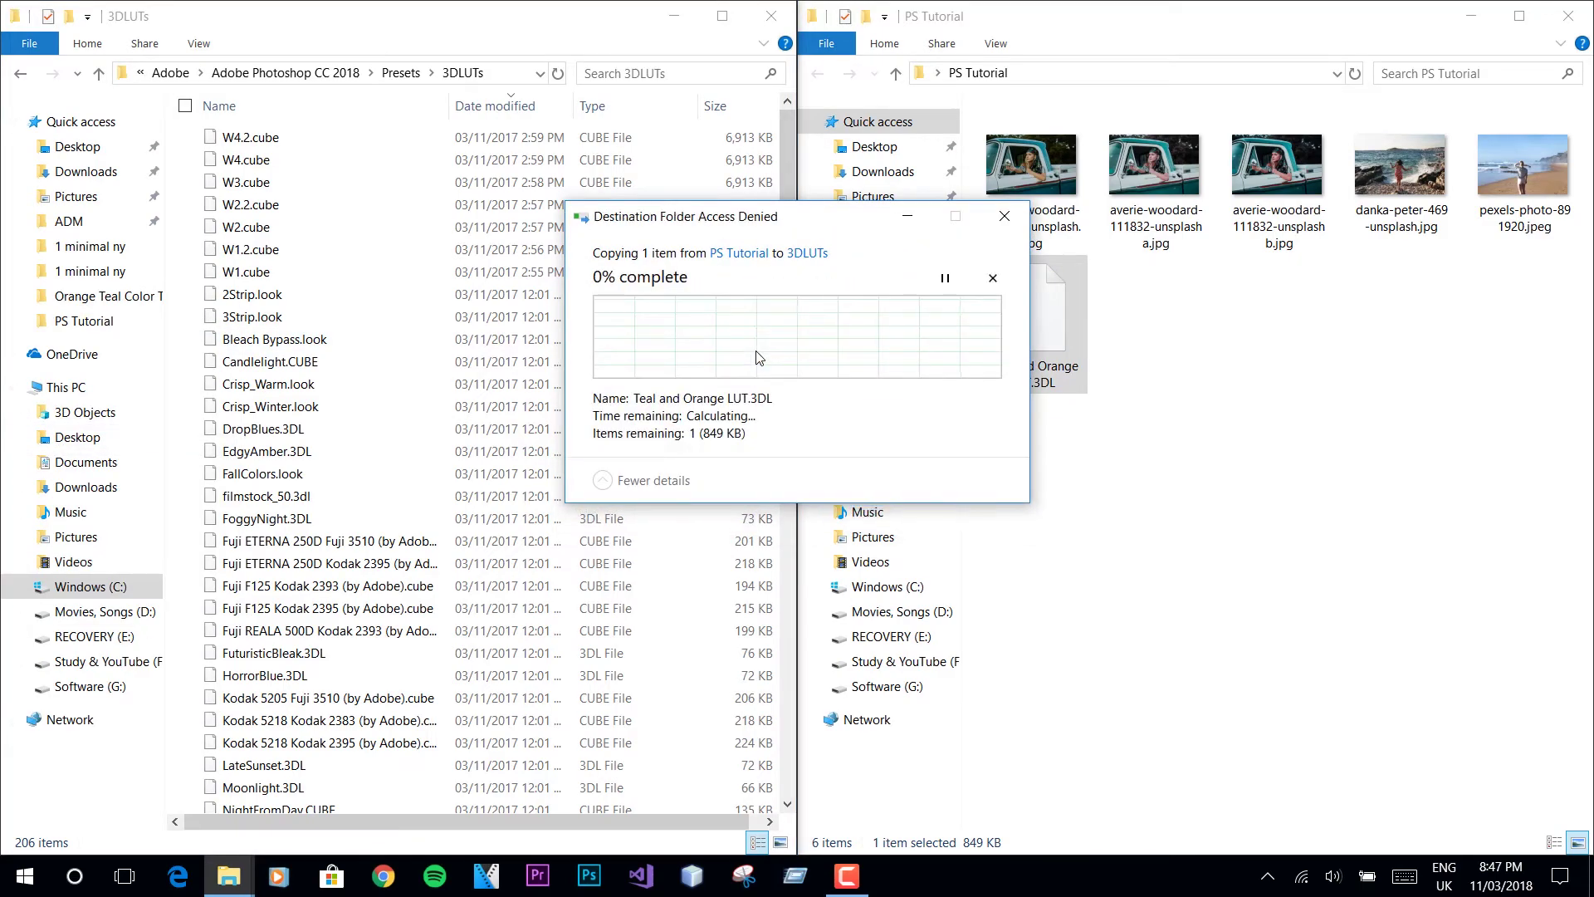
left_click(758, 357)
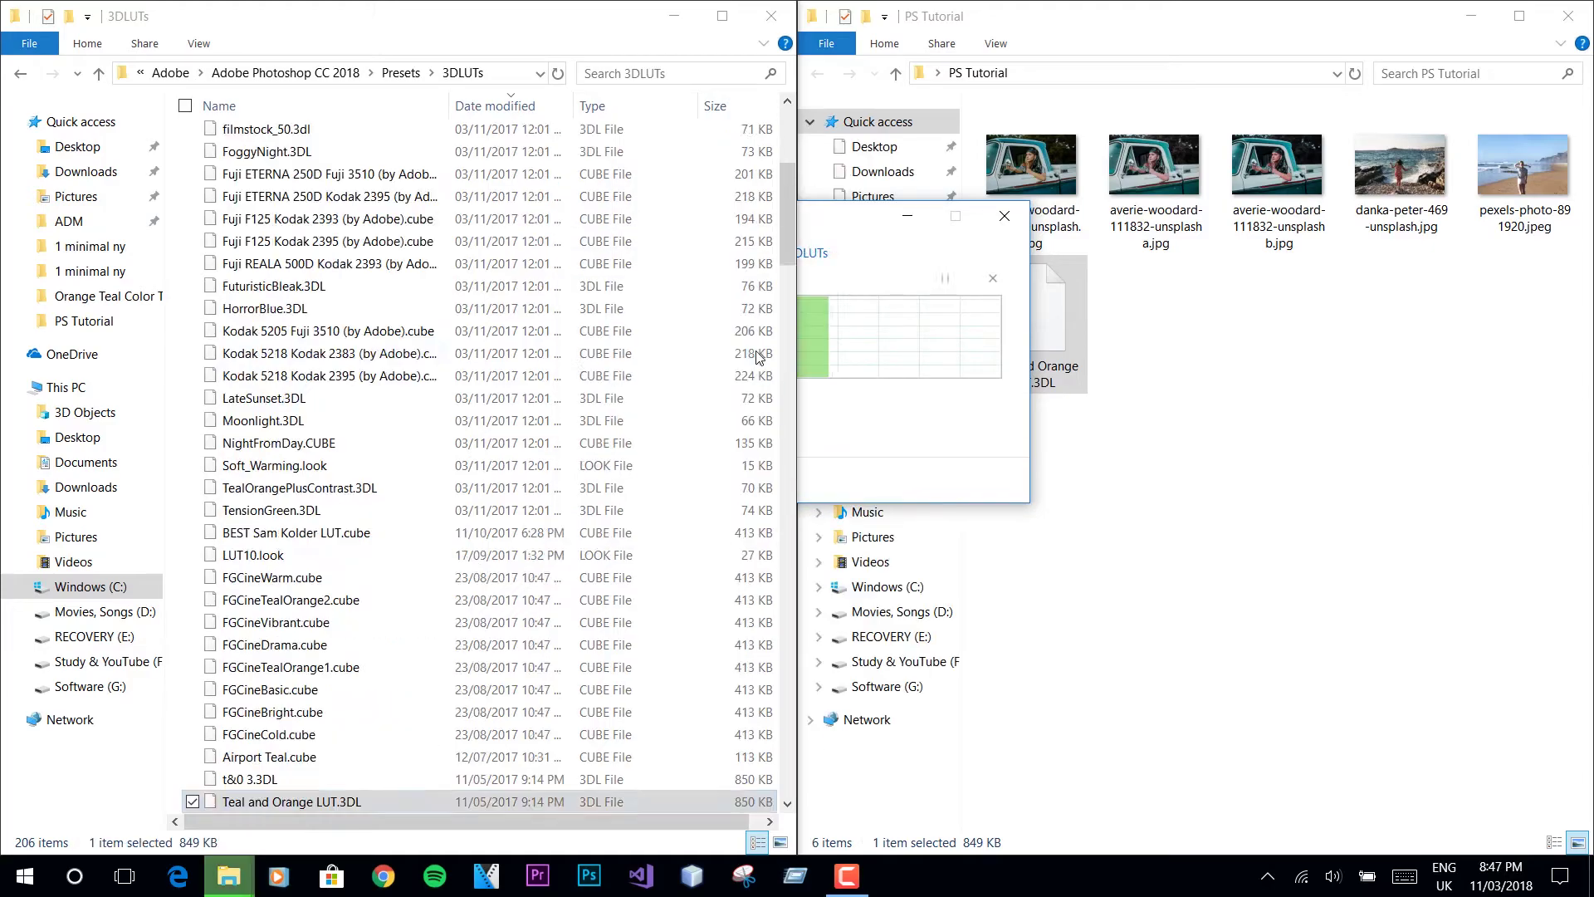
Step: Close the 3DLUTs window, relaunch Photoshop and reopen the recent truck photo
left_click(772, 15)
left_click(24, 876)
left_click(498, 490)
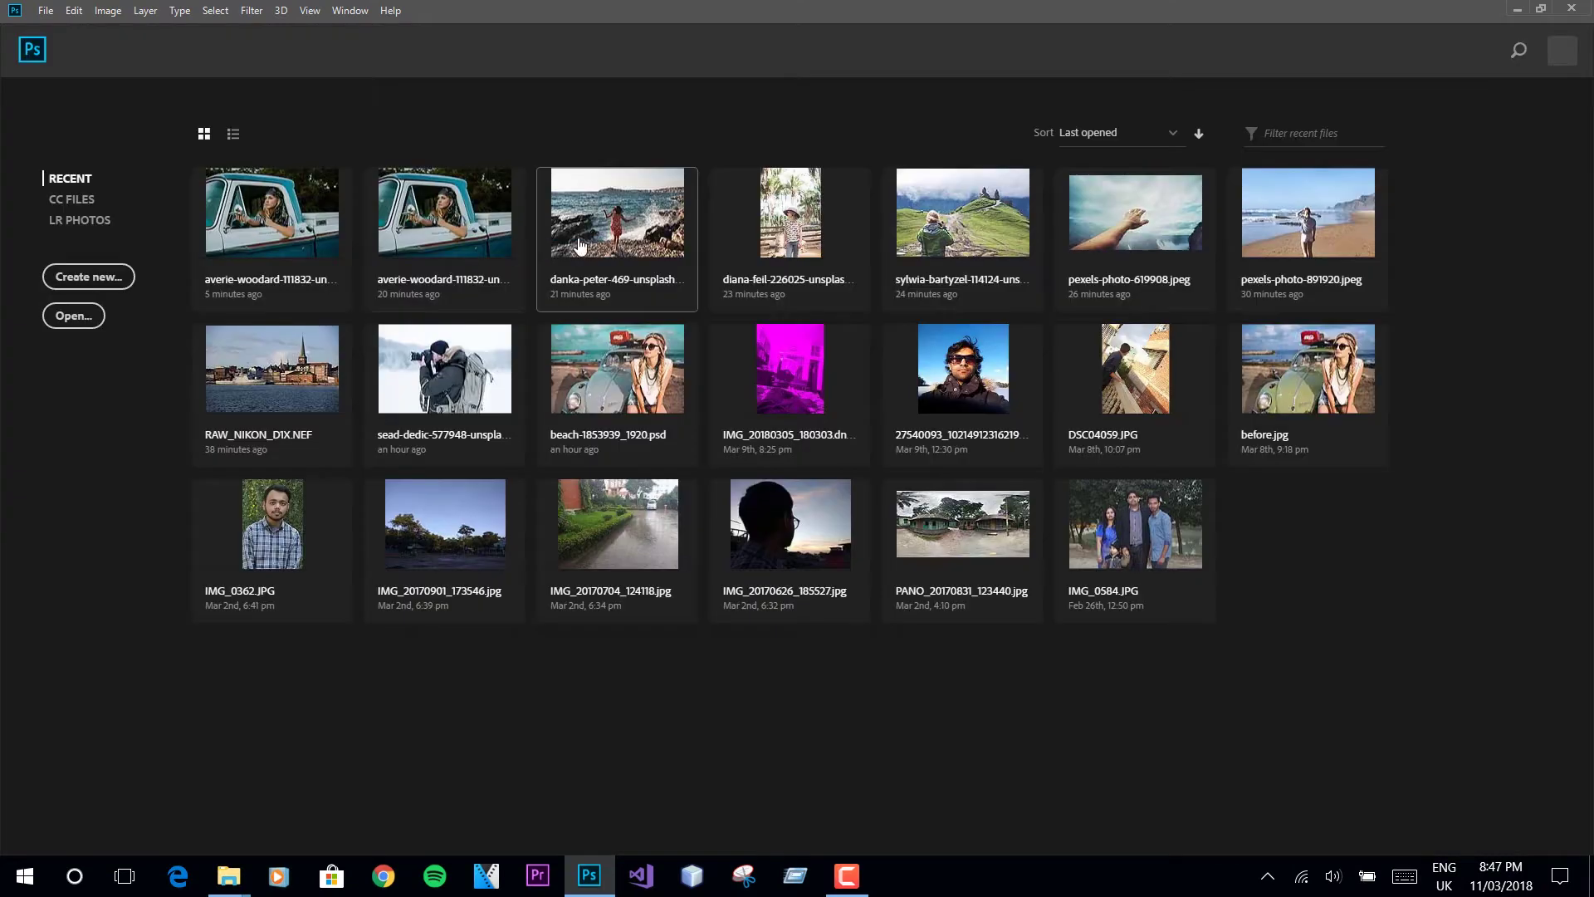
left_click(433, 274)
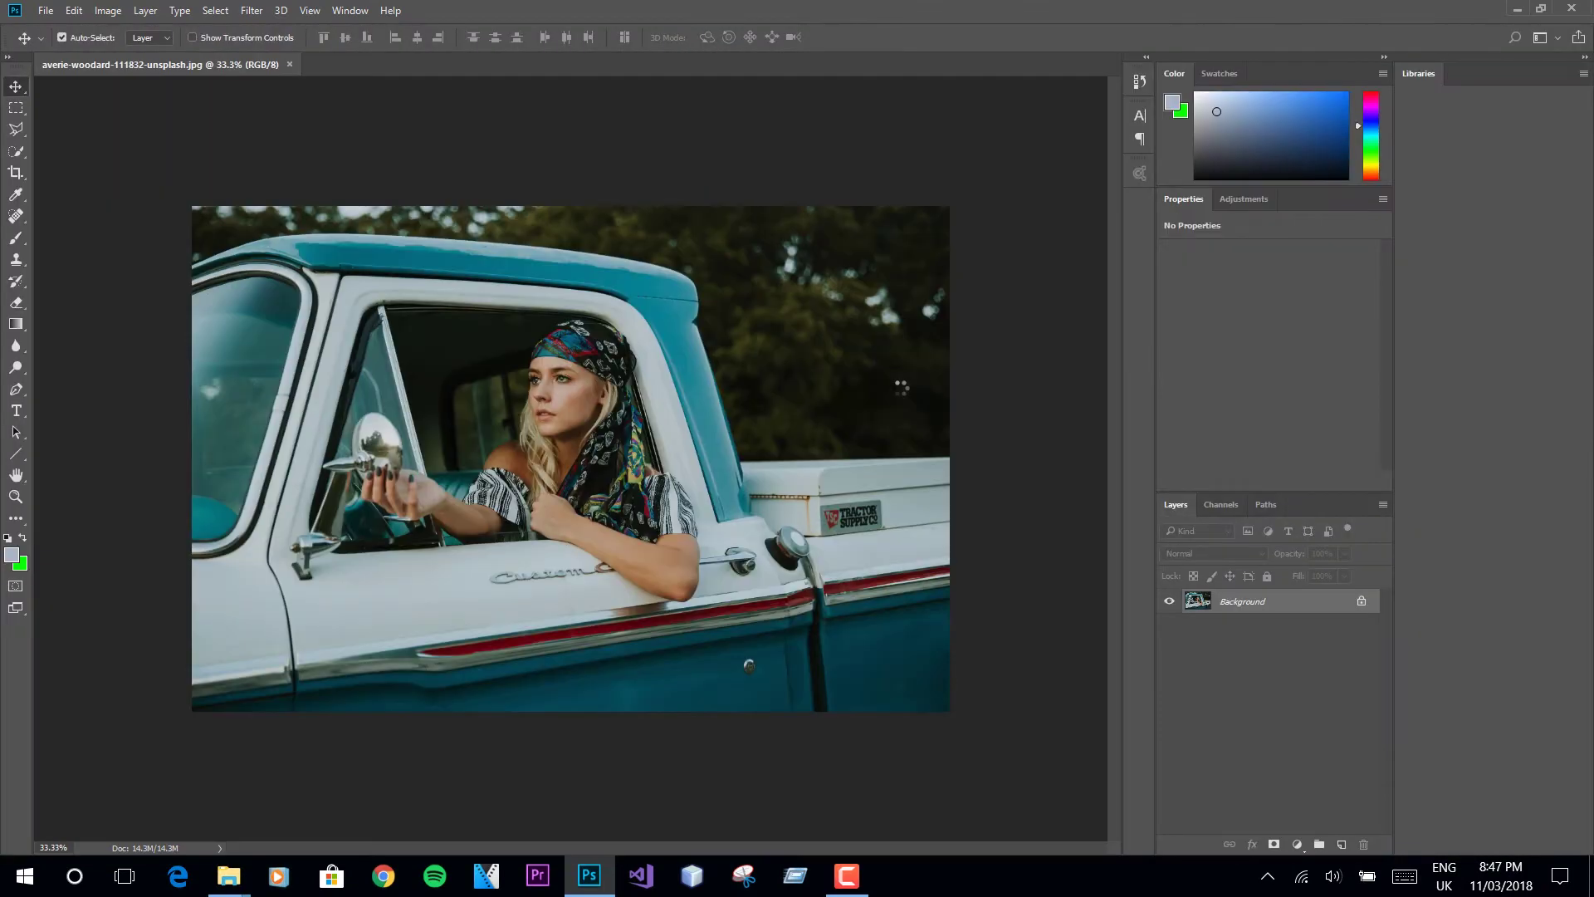
Step: Add a Color Lookup adjustment layer set to Teal and Orange LUT.3DL
left_click(1239, 198)
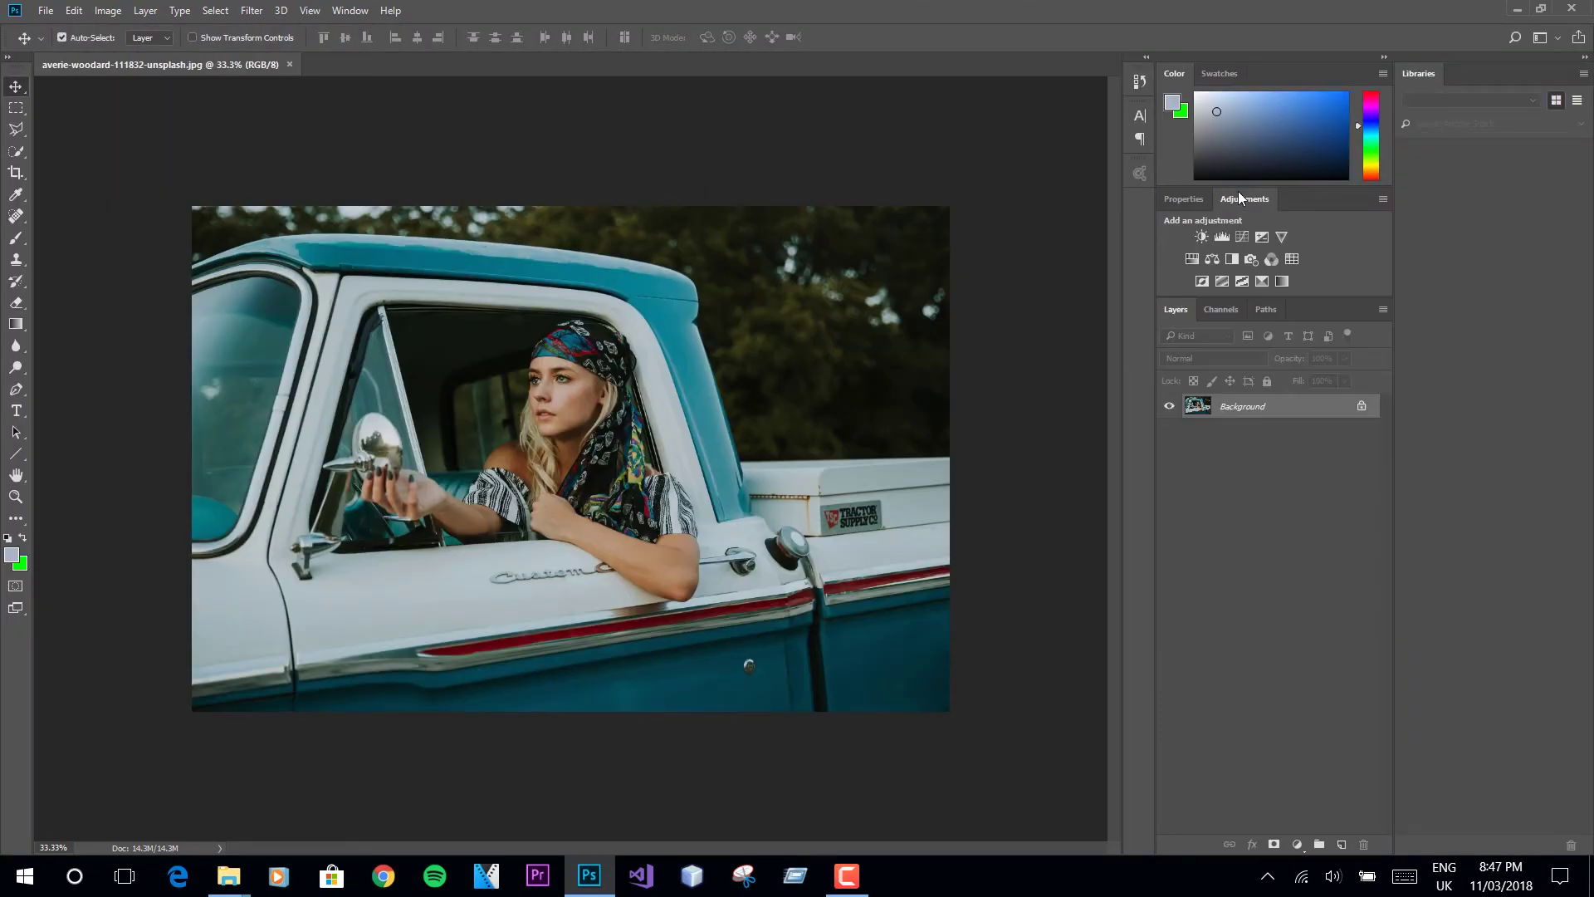
left_click(1293, 259)
left_click(1284, 254)
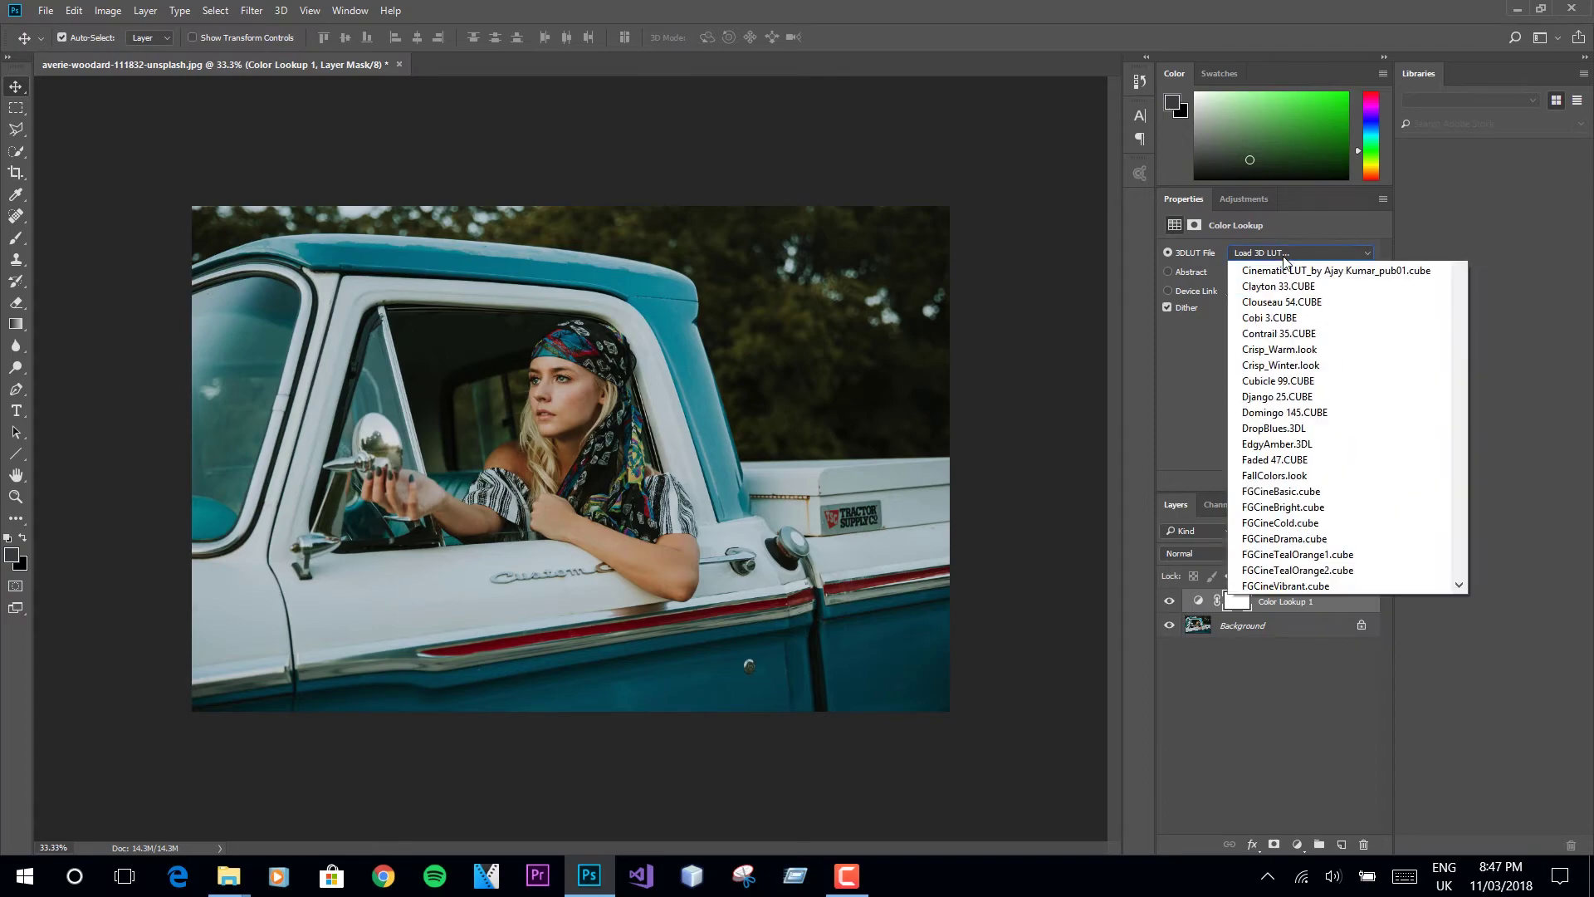
scroll(1282, 326, "down", 12)
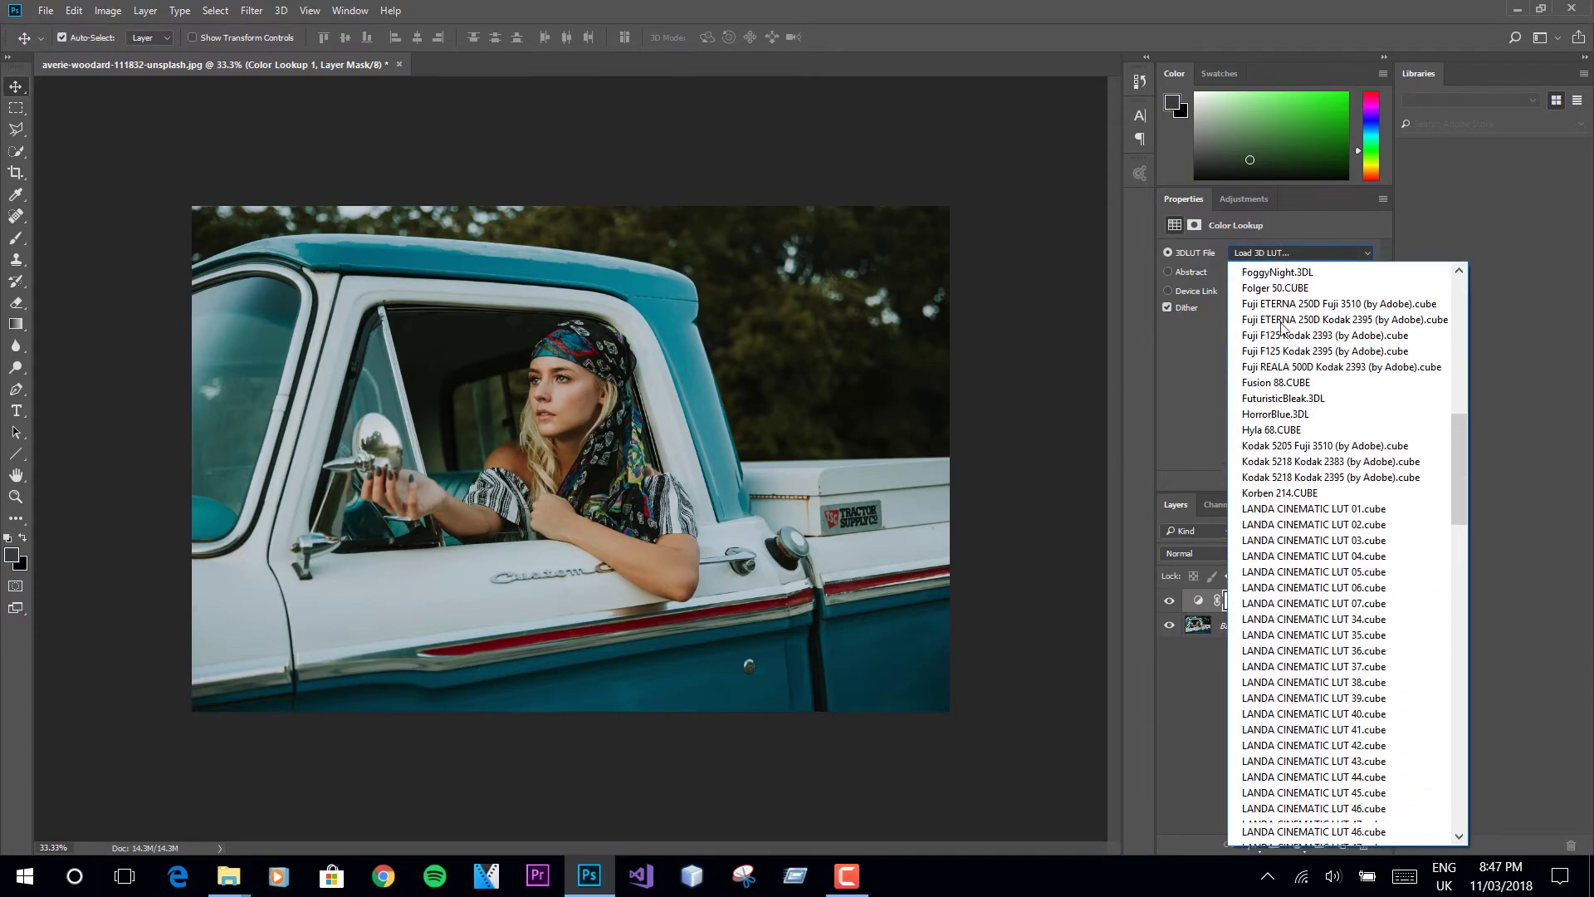
scroll(1283, 326, "down", 20)
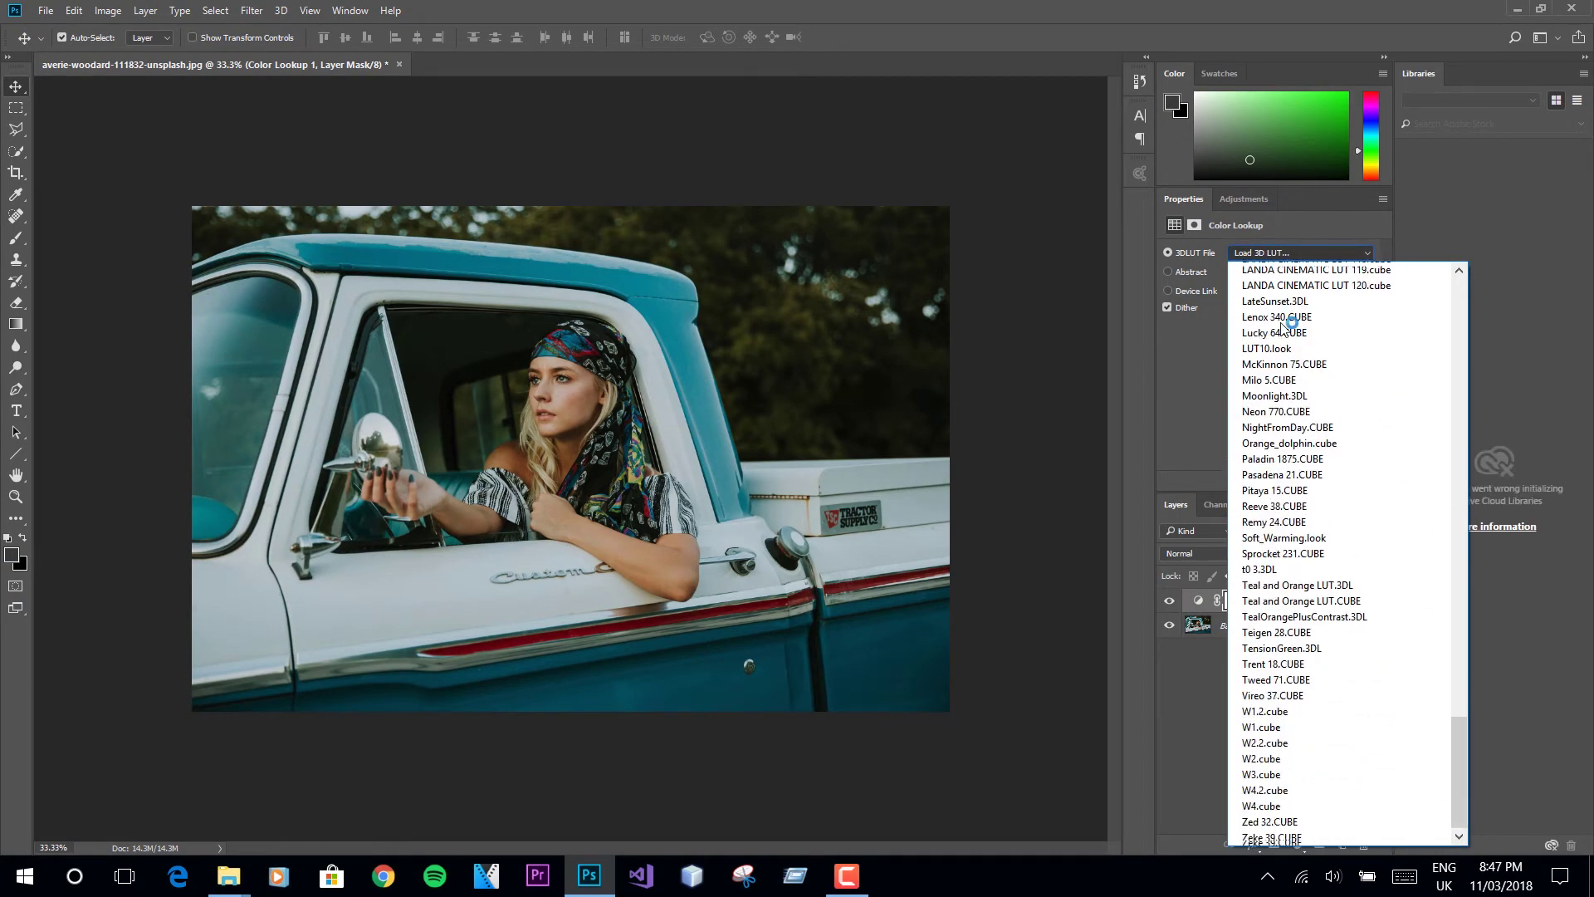
left_click(1303, 586)
left_click(1302, 584)
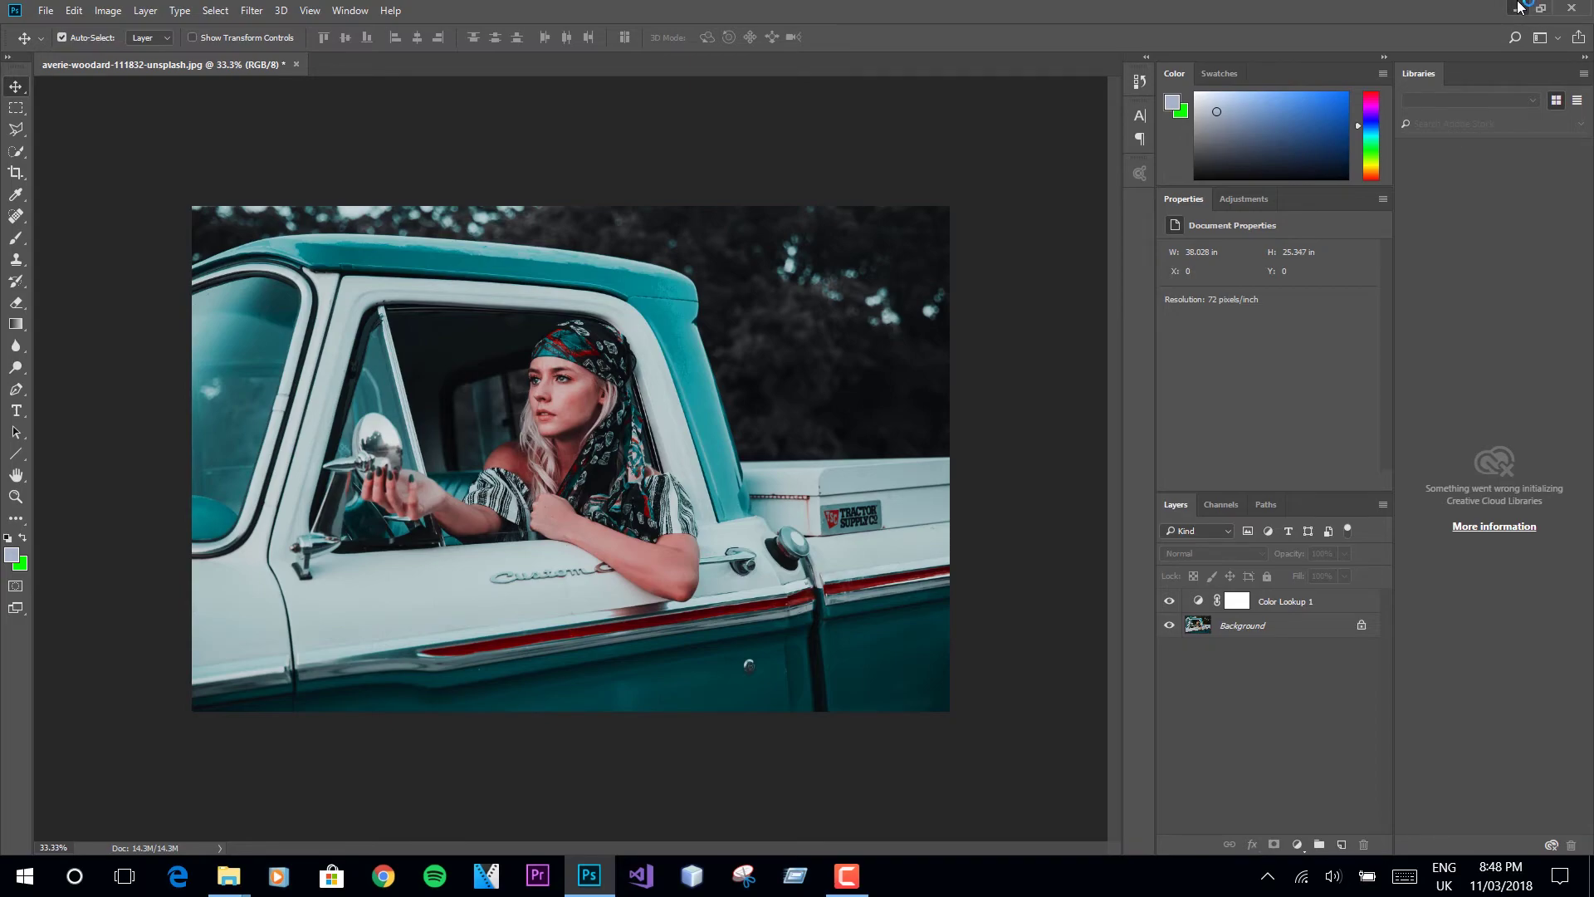
Step: Drag pexels-photo-891920.jpeg into Photoshop and add a Color Lookup layer using Teal and Orange LUT.3DL
left_click(1518, 9)
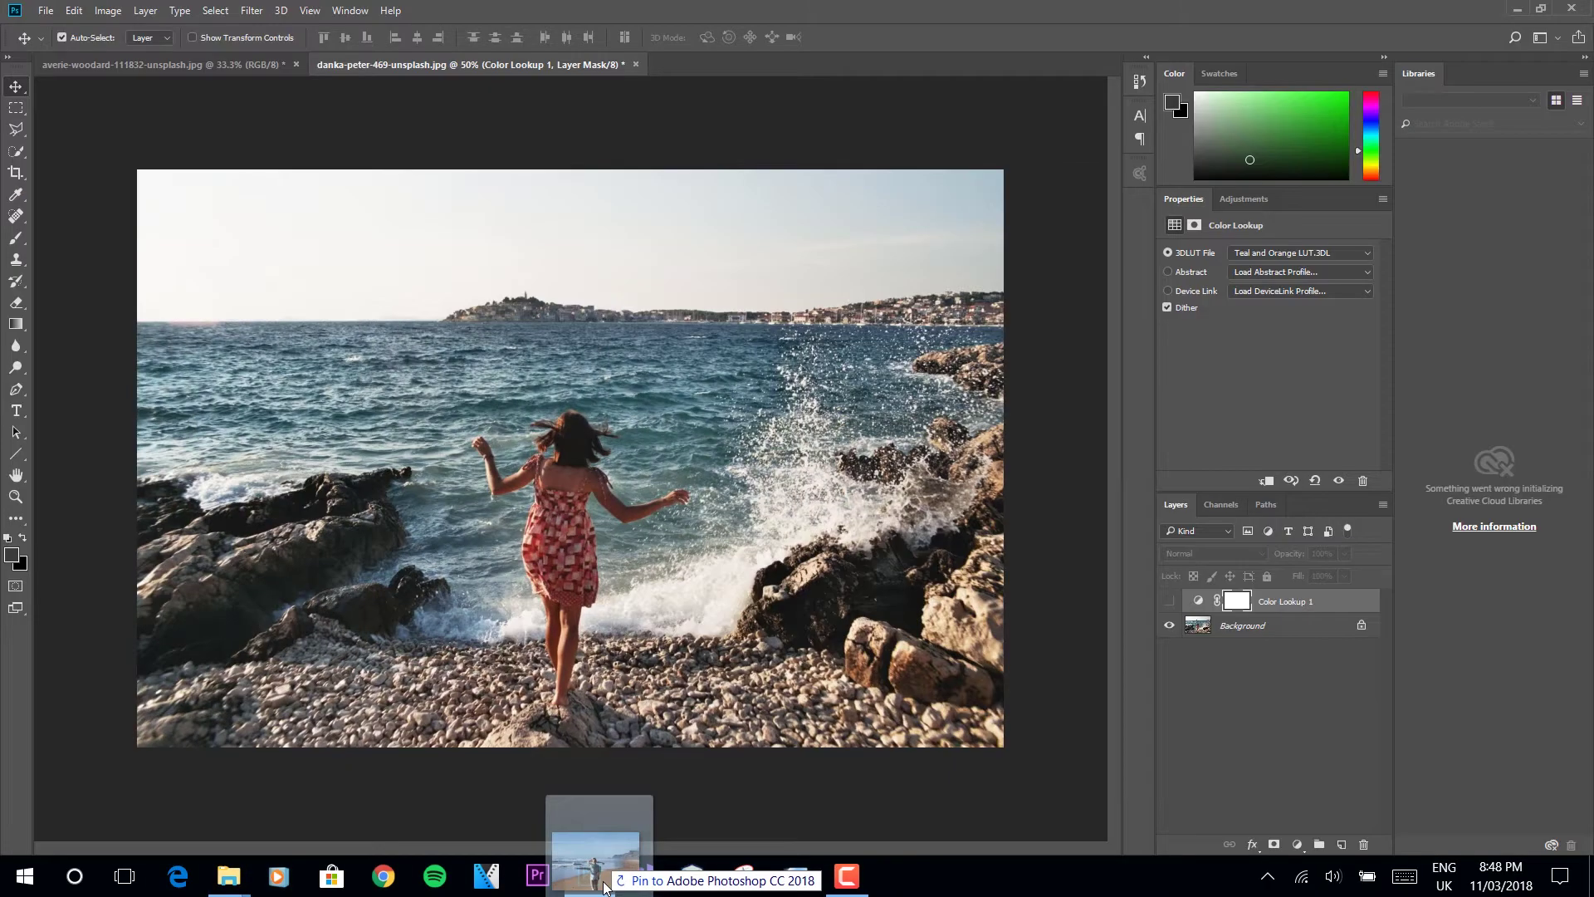
left_click_drag(622, 838, 759, 64)
left_click(1243, 198)
left_click(1303, 251)
left_click(1300, 252)
scroll(1300, 394, "down", 10)
scroll(1300, 394, "down", 20)
left_click(1298, 602)
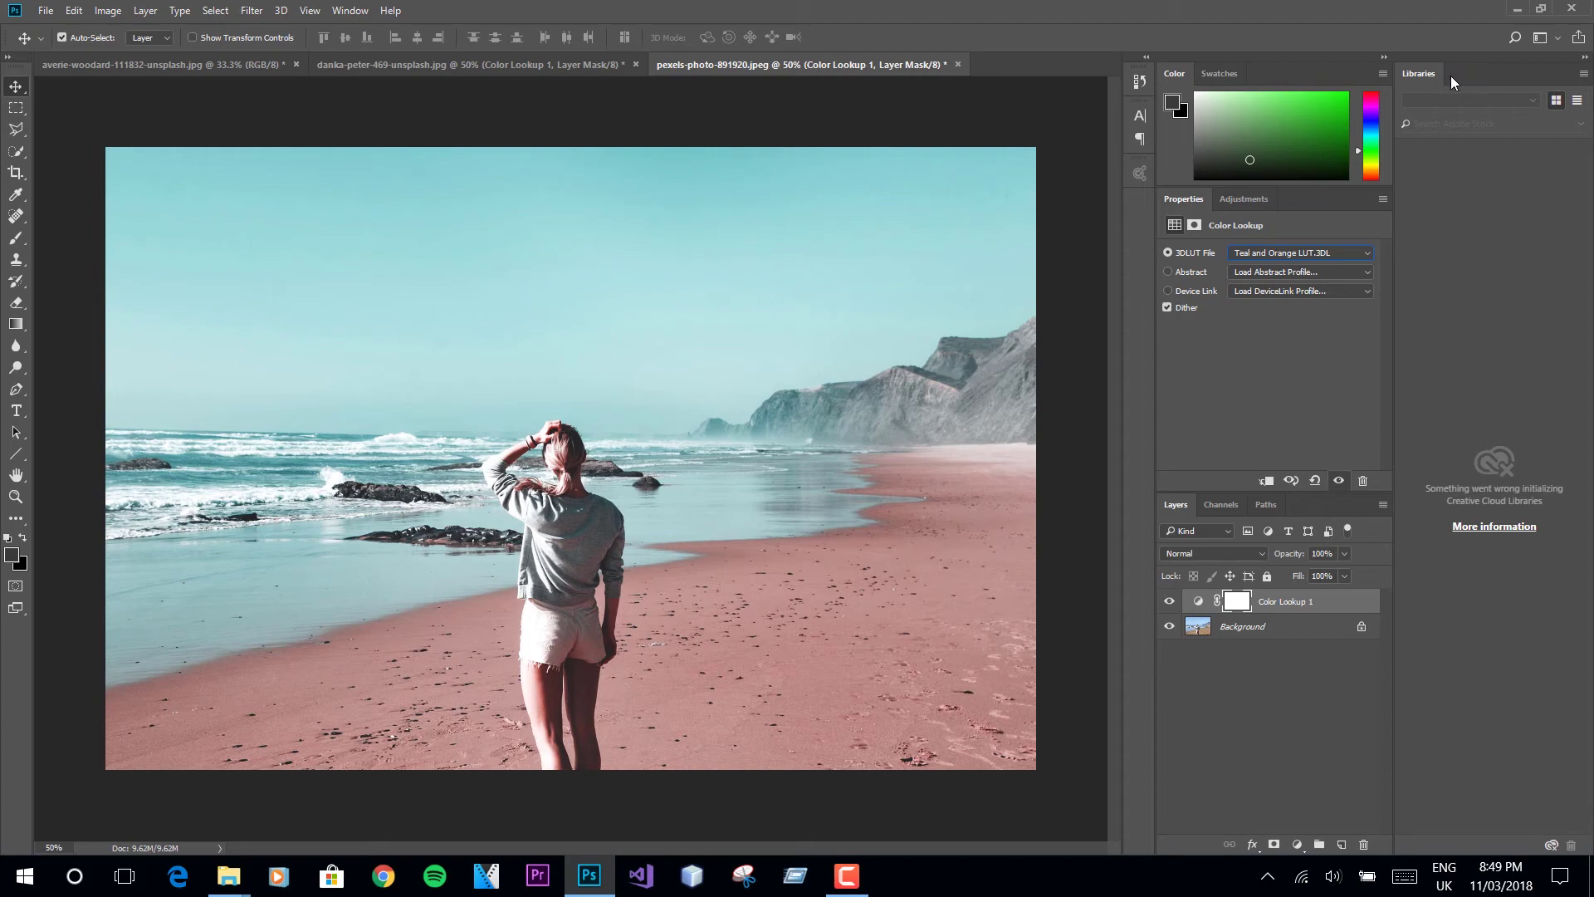
Step: Minimise Photoshop and the PS Tutorial folder window to reveal the desktop
left_click(1509, 8)
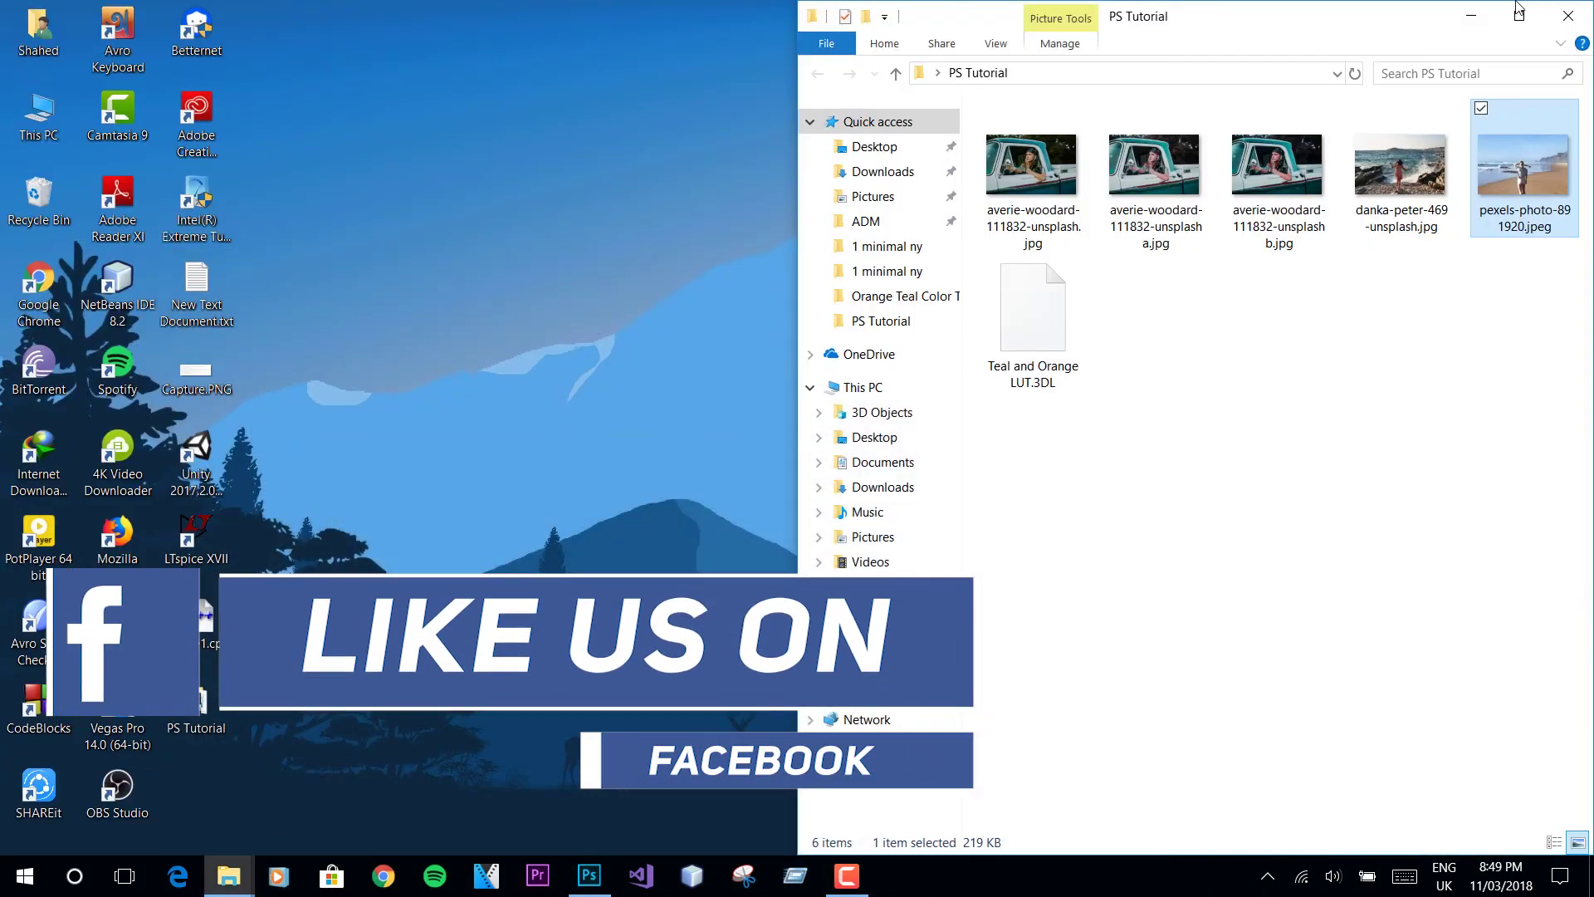
left_click(1478, 23)
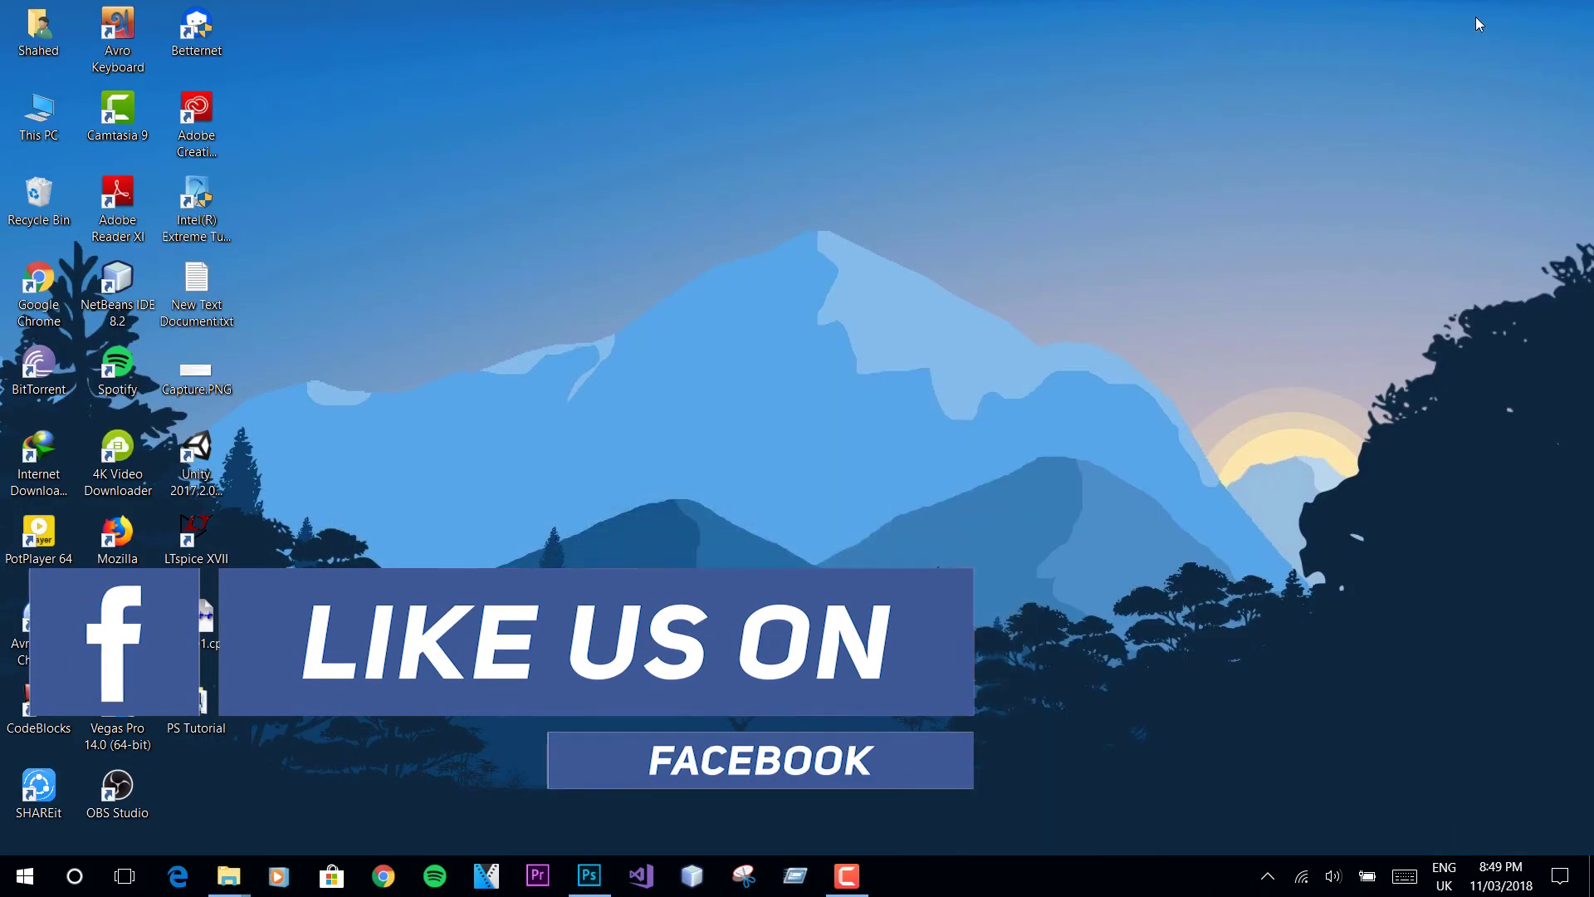